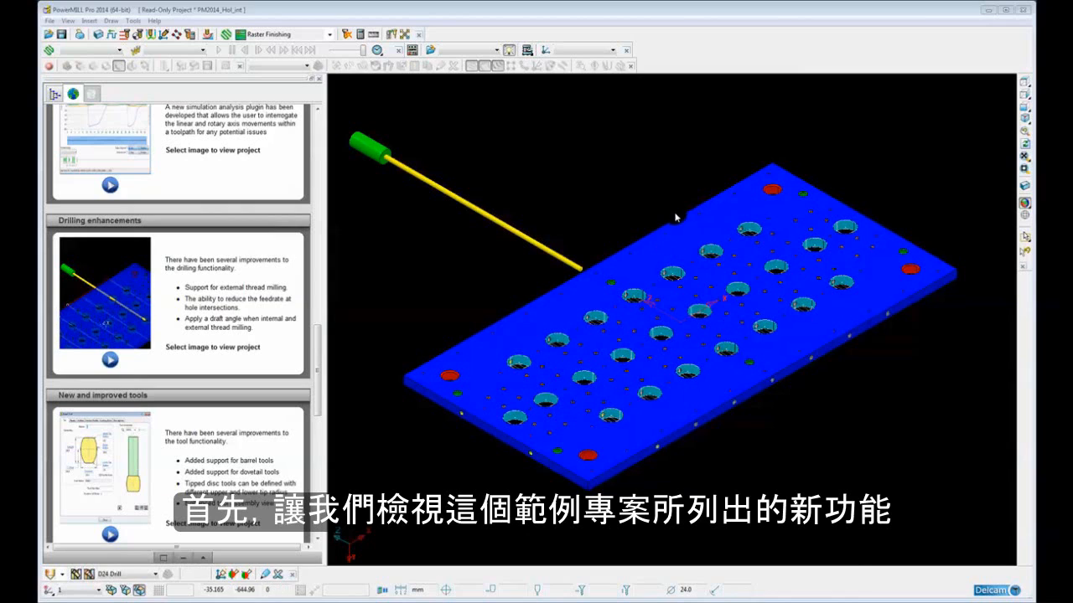
Display the project's explorer tree in place of the example project list and bring the ejector plate closer.
scroll(691, 205, down, 1)
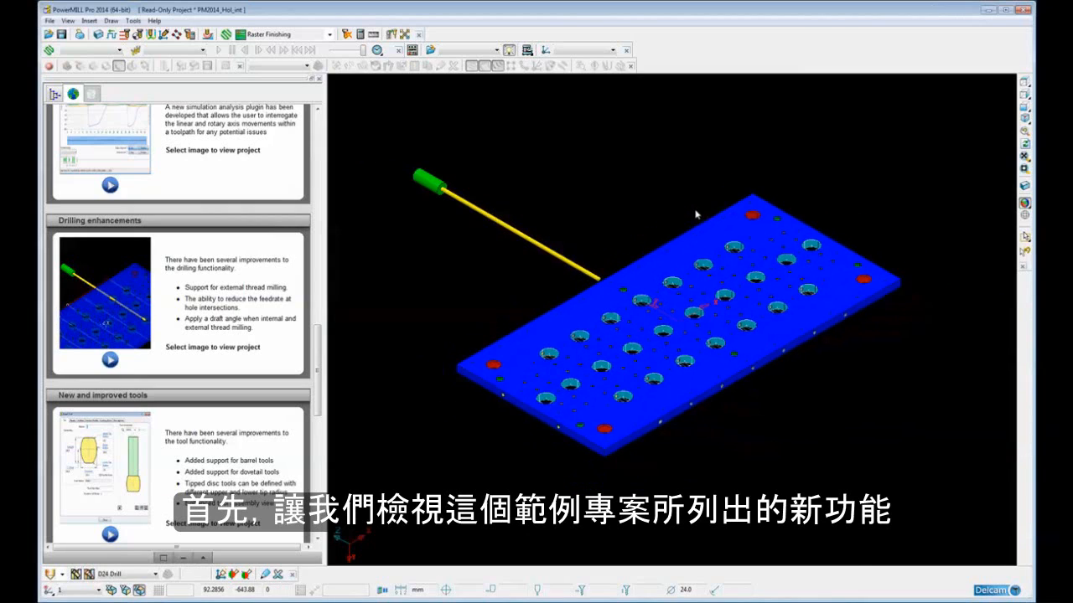
click(54, 94)
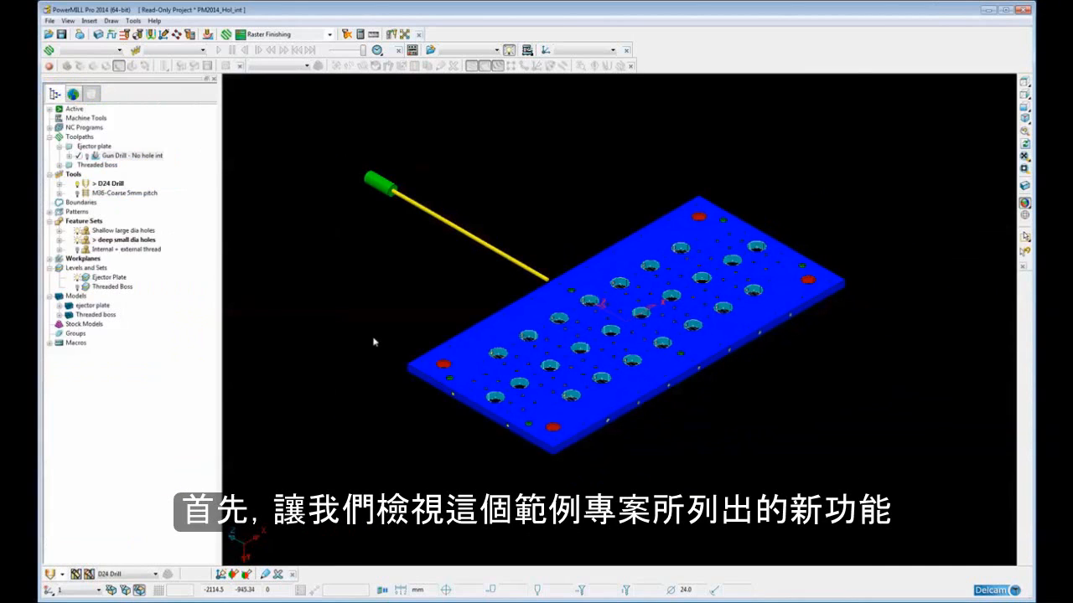
scroll(426, 345, up, 2)
shift+middle_drag(431, 335, 455, 341)
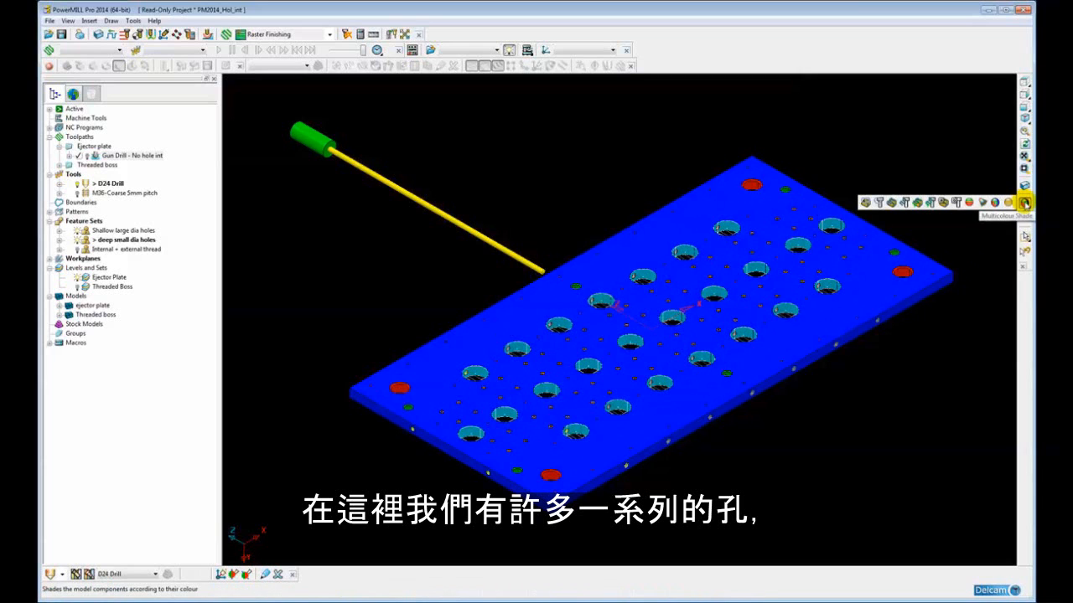
Examine the multicolour-shaded ejector plate where the small holes cross the large holes.
click(1024, 202)
scroll(742, 371, up, 5)
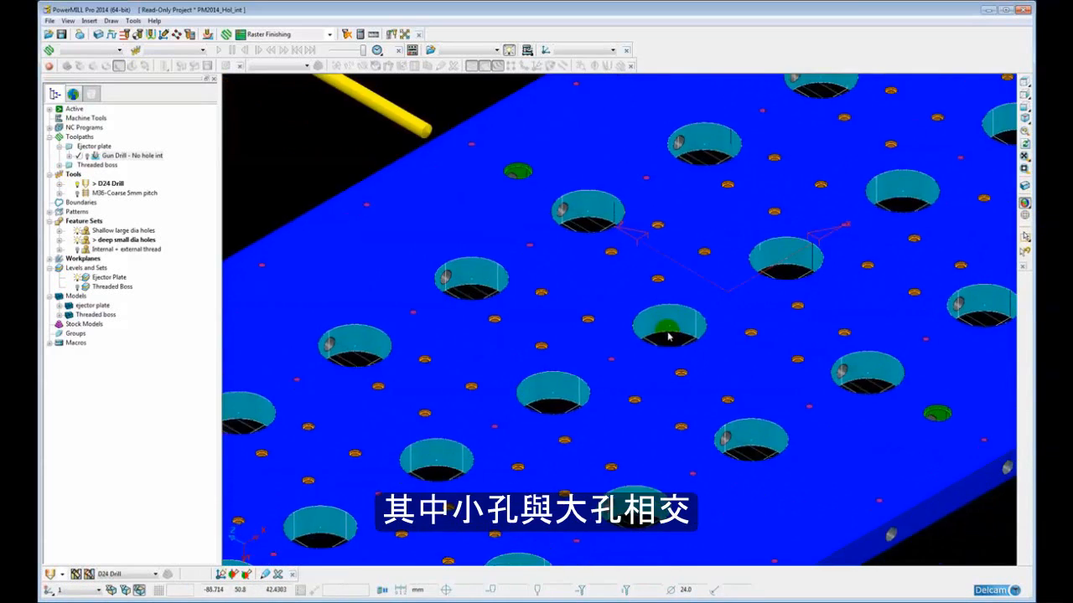
scroll(407, 273, up, 6)
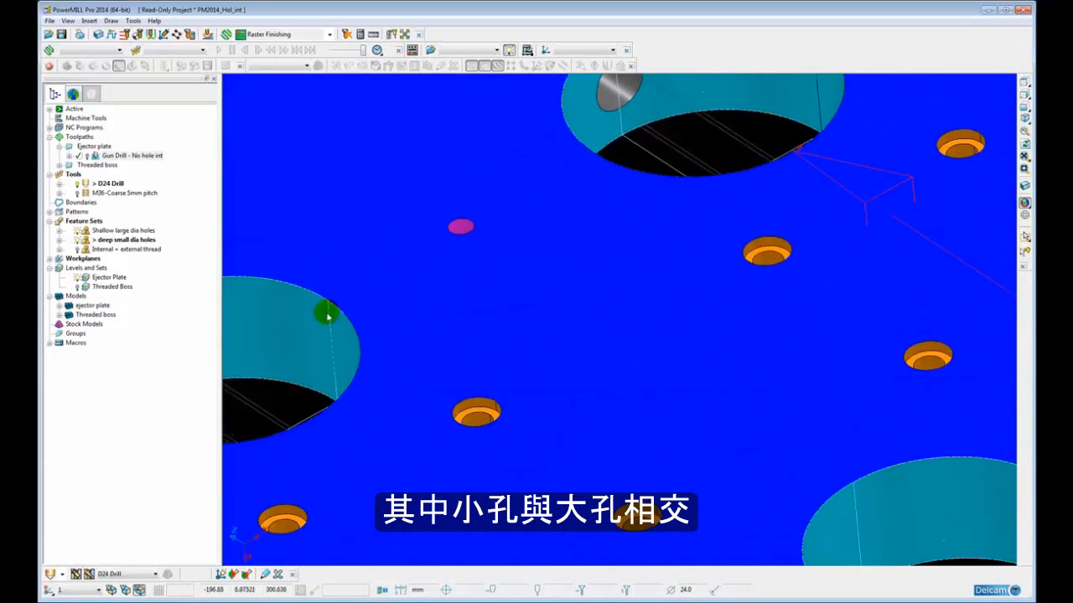
scroll(327, 315, down, 1)
scroll(660, 411, down, 6)
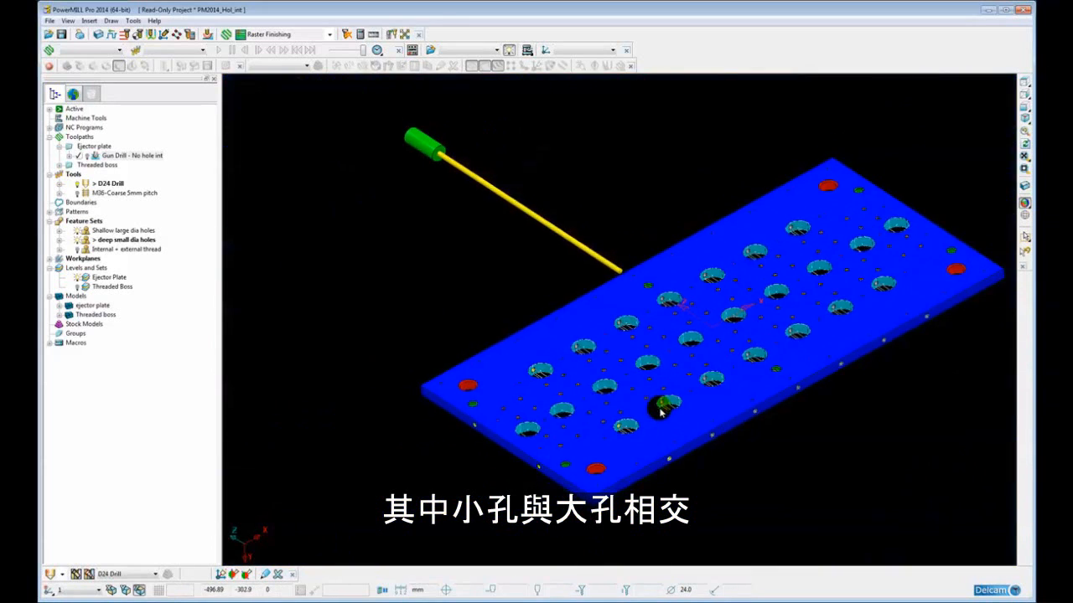
shift+middle_drag(669, 380, 618, 380)
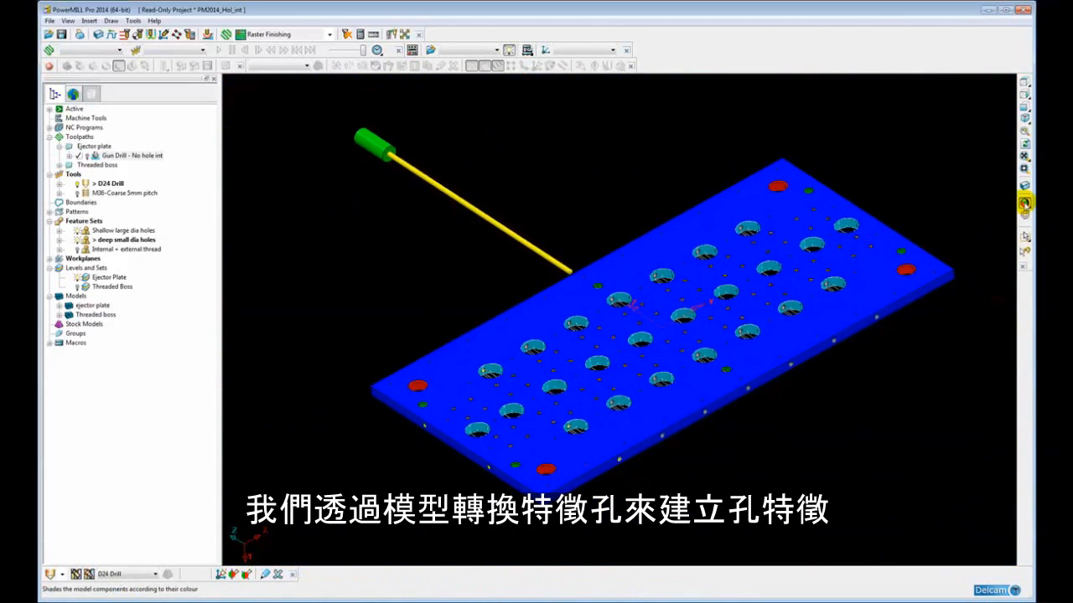
Turn off the model shading so only the hole features of the plate are drawn.
click(1024, 204)
scroll(492, 234, up, 5)
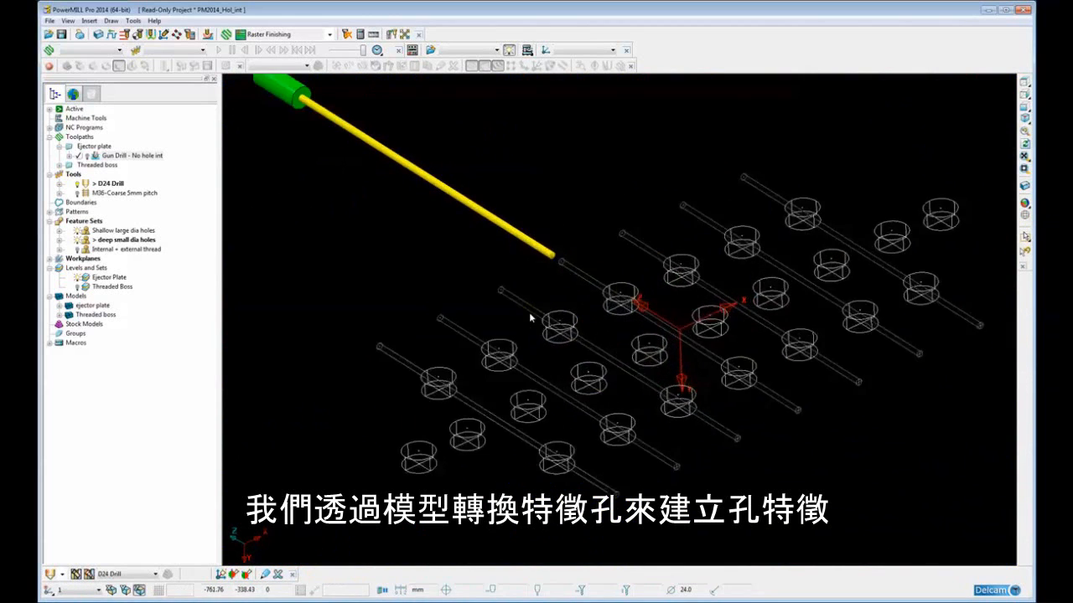
scroll(529, 312, up, 3)
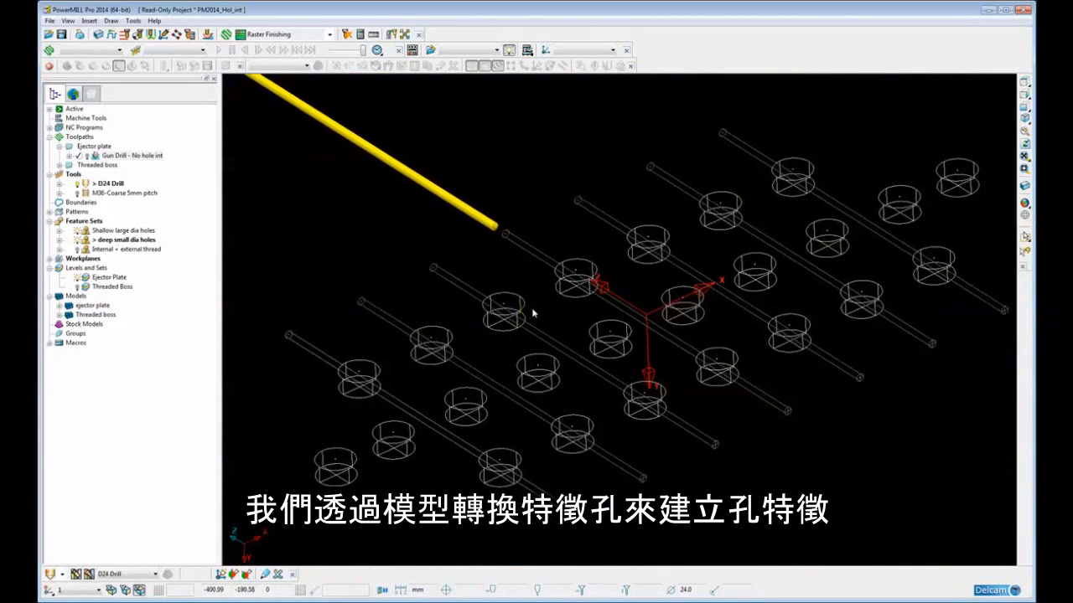
scroll(533, 312, down, 3)
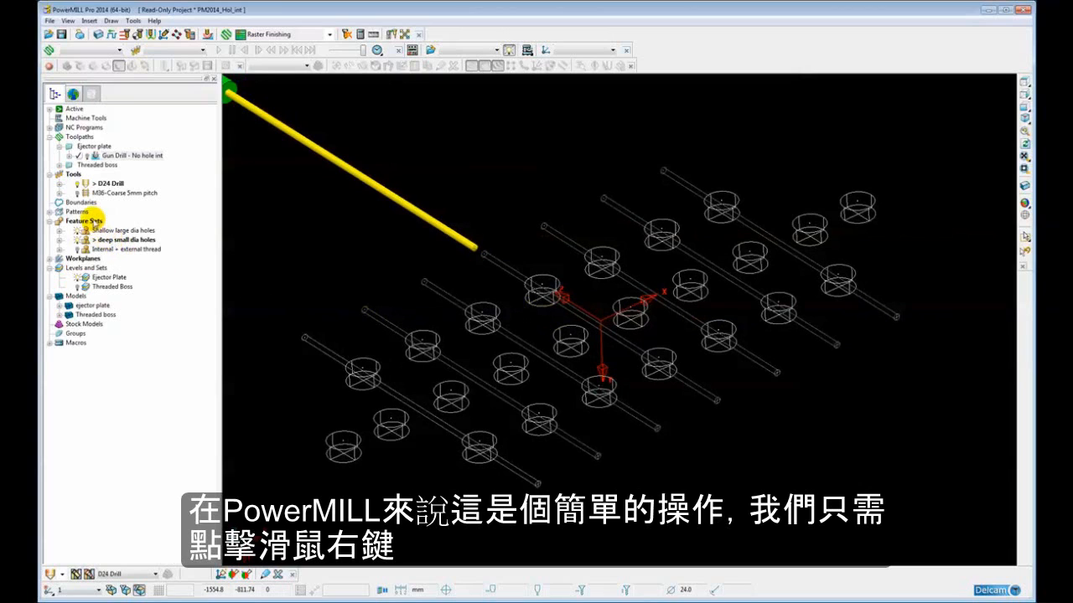
Find the hole intersections across all feature sets and inspect them on the large holes.
right_click(87, 220)
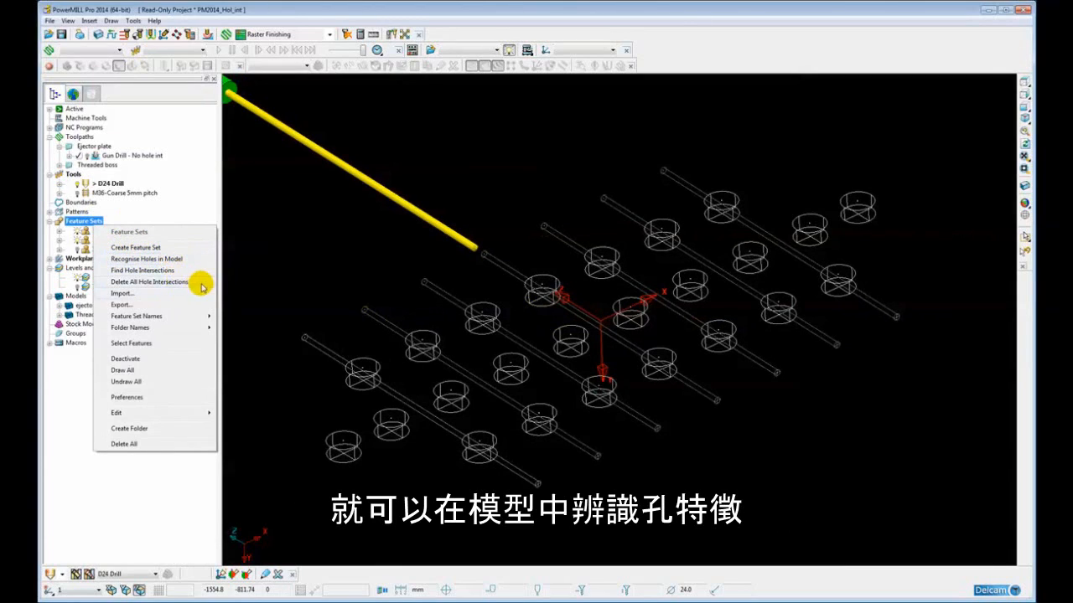
click(163, 271)
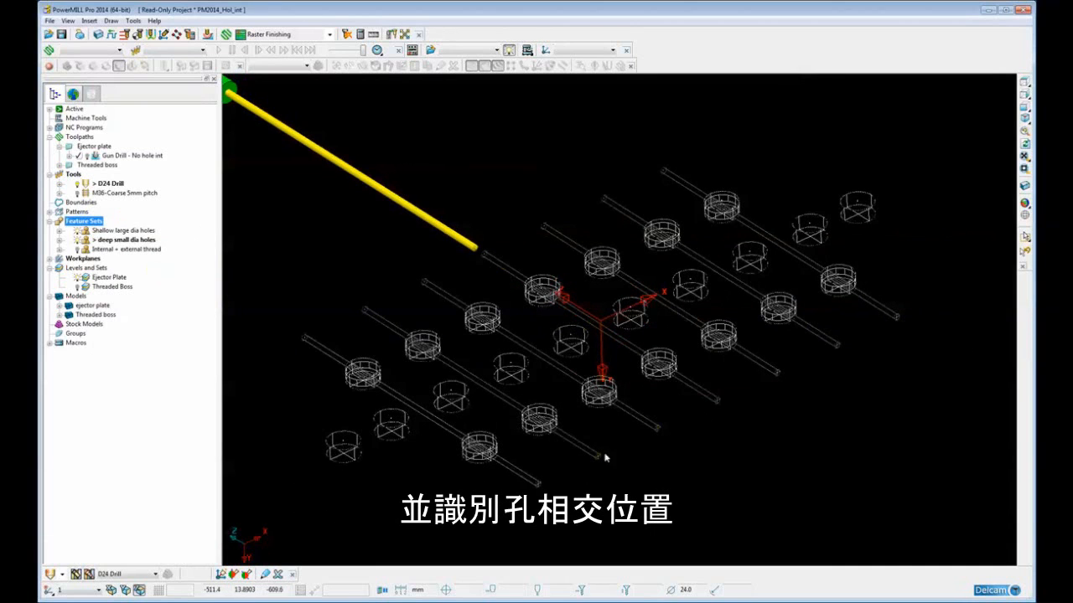
shift+middle_drag(605, 455, 699, 357)
scroll(601, 394, up, 5)
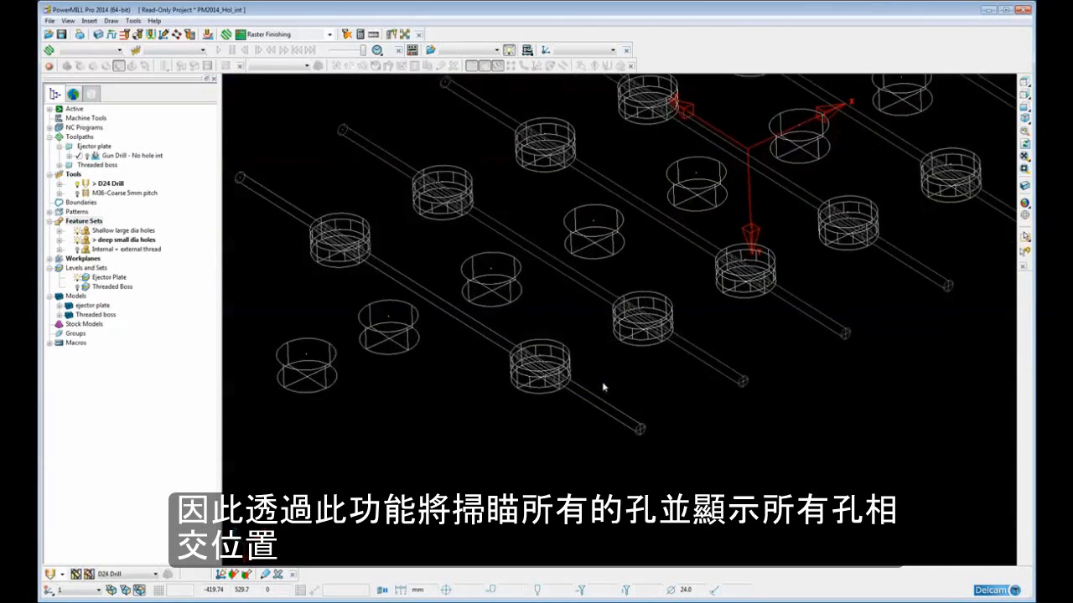
scroll(566, 419, up, 5)
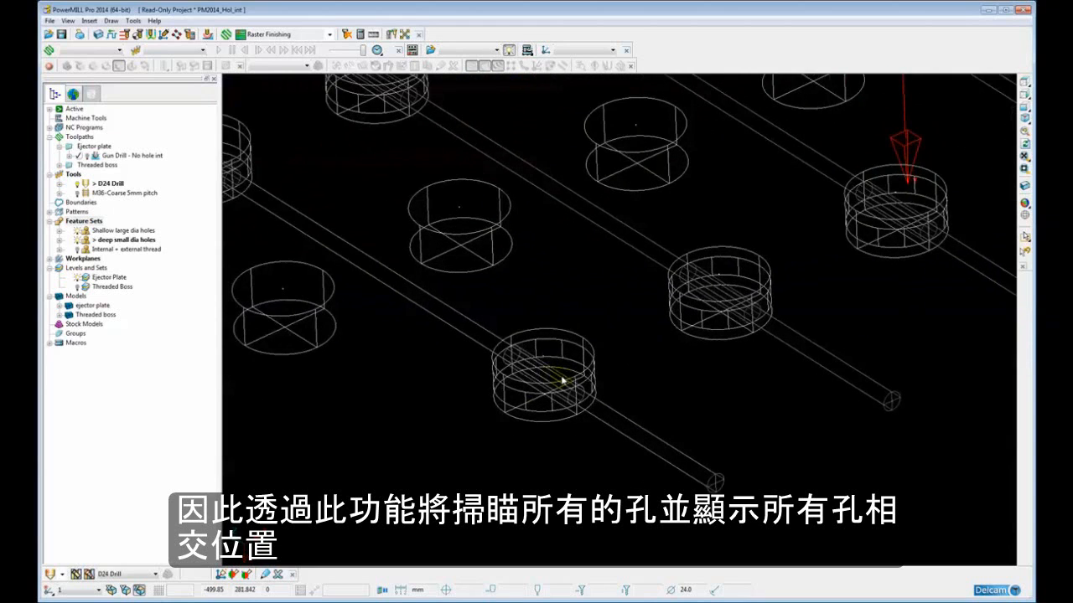
shift+middle_drag(510, 390, 548, 371)
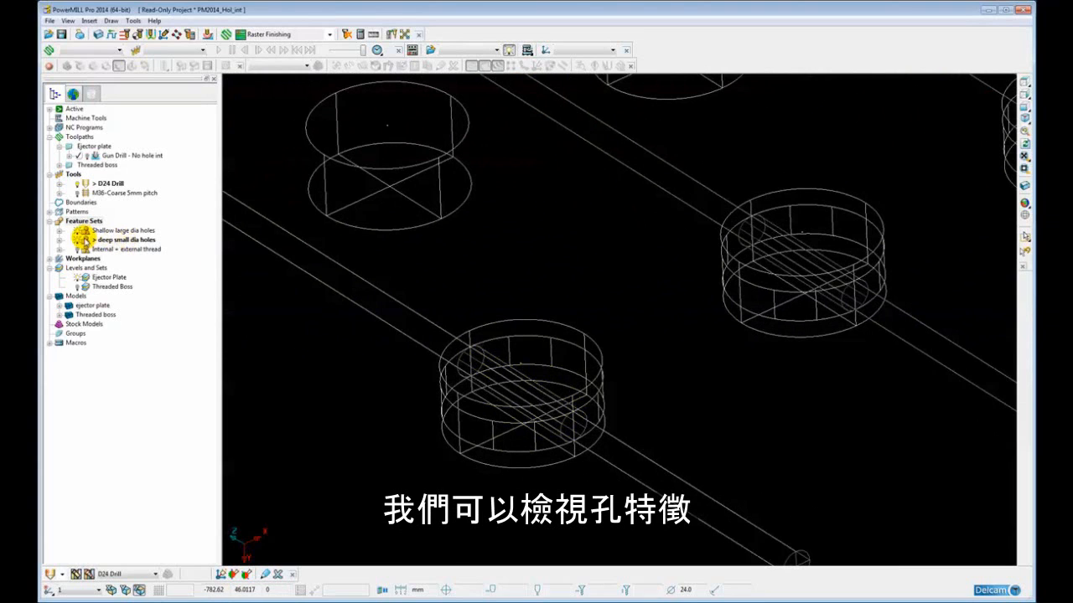
Hide the Shallow large dia holes feature set, leaving the deep small dia holes drawn with their intersections.
click(75, 231)
scroll(770, 280, down, 10)
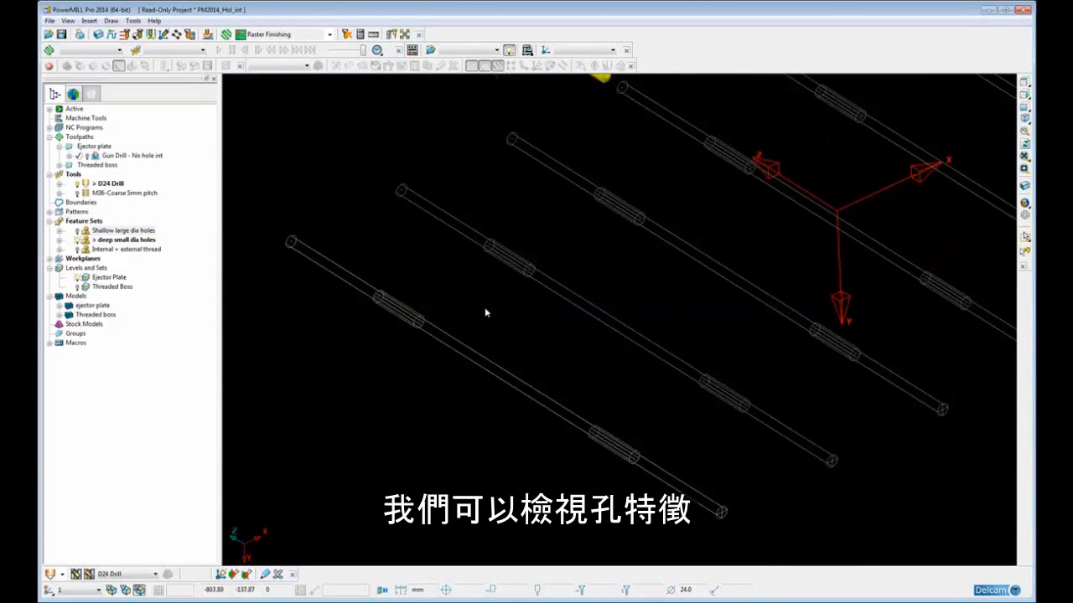
shift+middle_drag(485, 313, 450, 330)
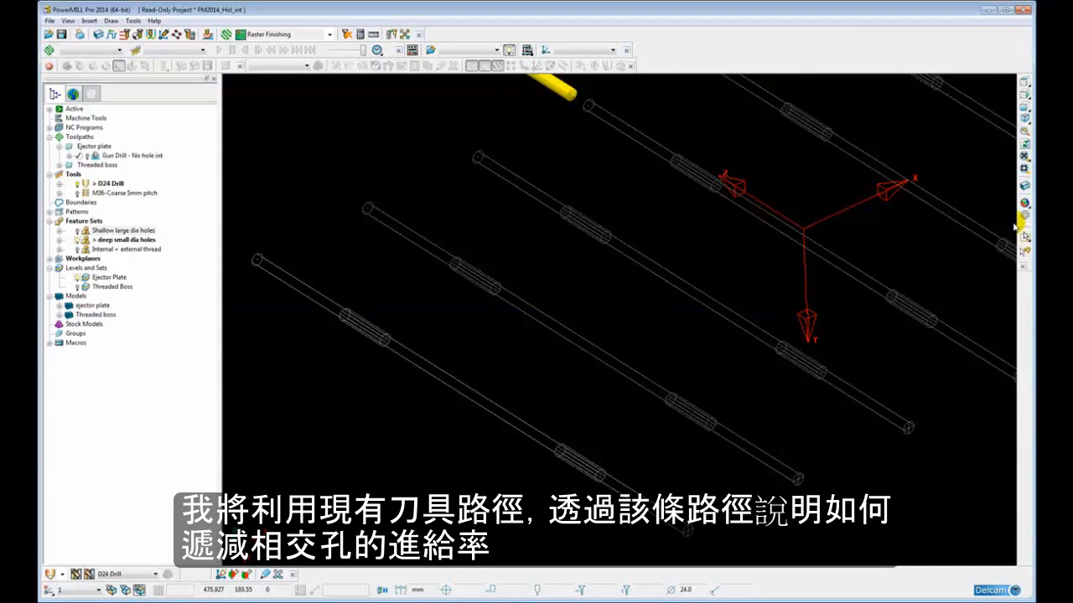
mouse_move(1025, 204)
scroll(692, 237, down, 3)
shift+middle_drag(697, 254, 568, 304)
scroll(553, 304, down, 1)
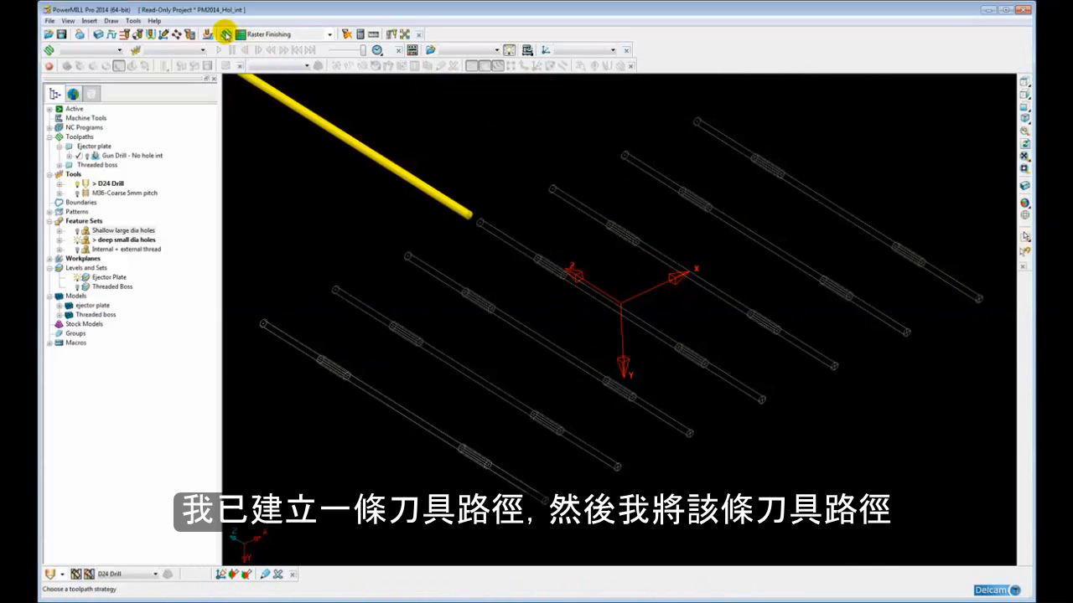
Activate the Gun Drill - No hole int toolpath, open its settings and create an editable copy of it.
double_click(93, 156)
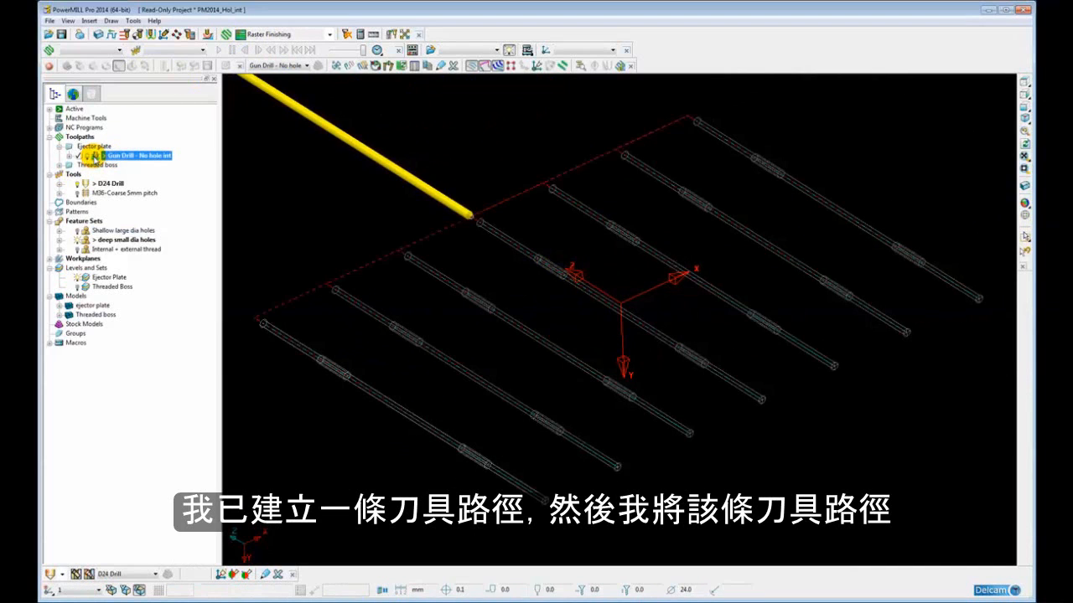
right_click(93, 156)
click(119, 227)
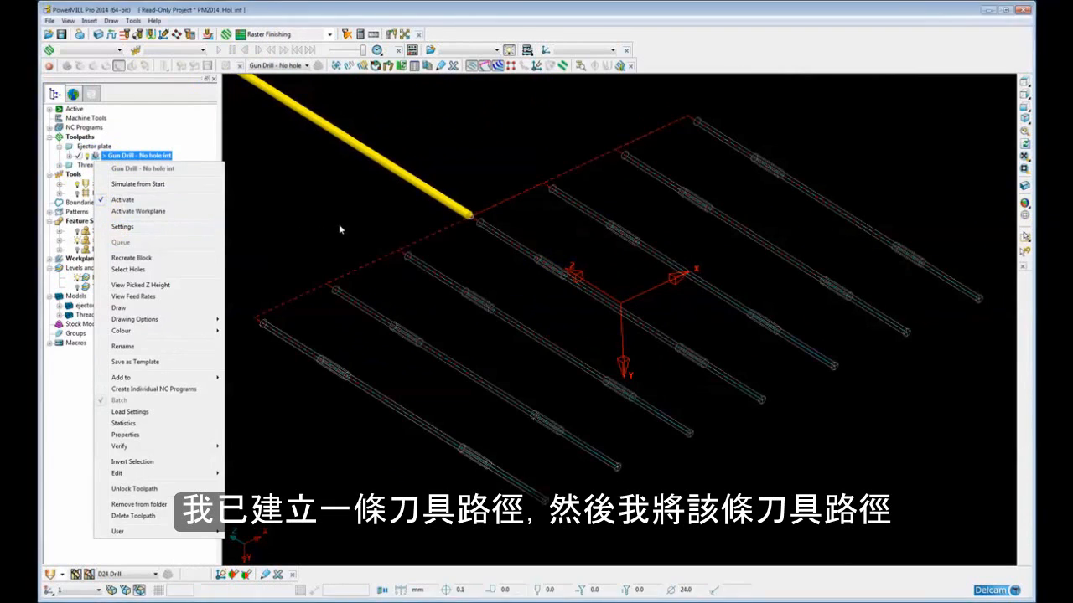
mouse_move(340, 203)
mouse_down()
mouse_move(350, 127)
mouse_move(337, 121)
mouse_up()
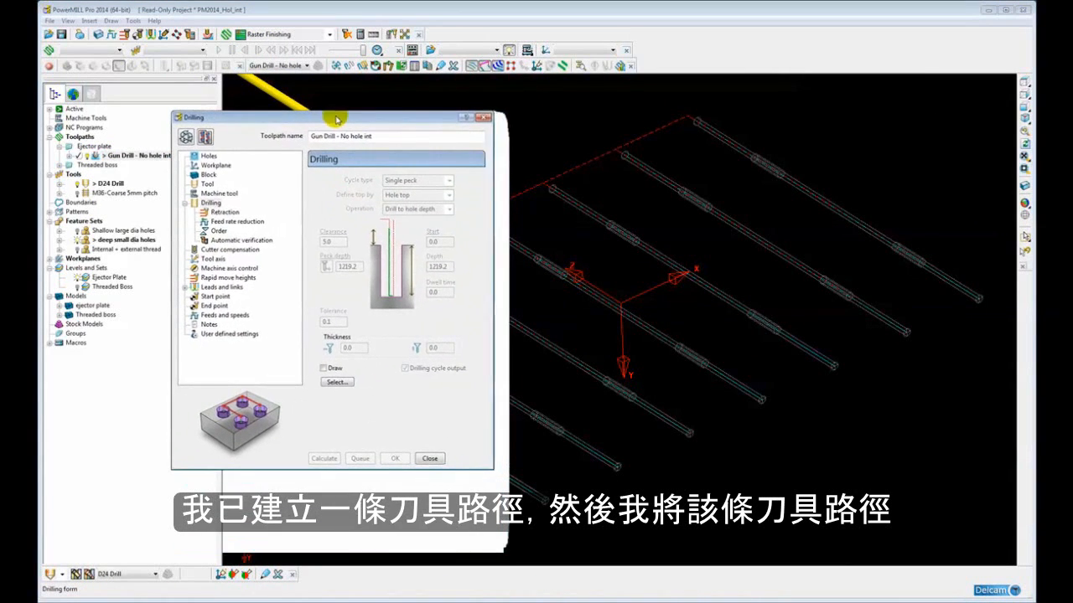
click(206, 136)
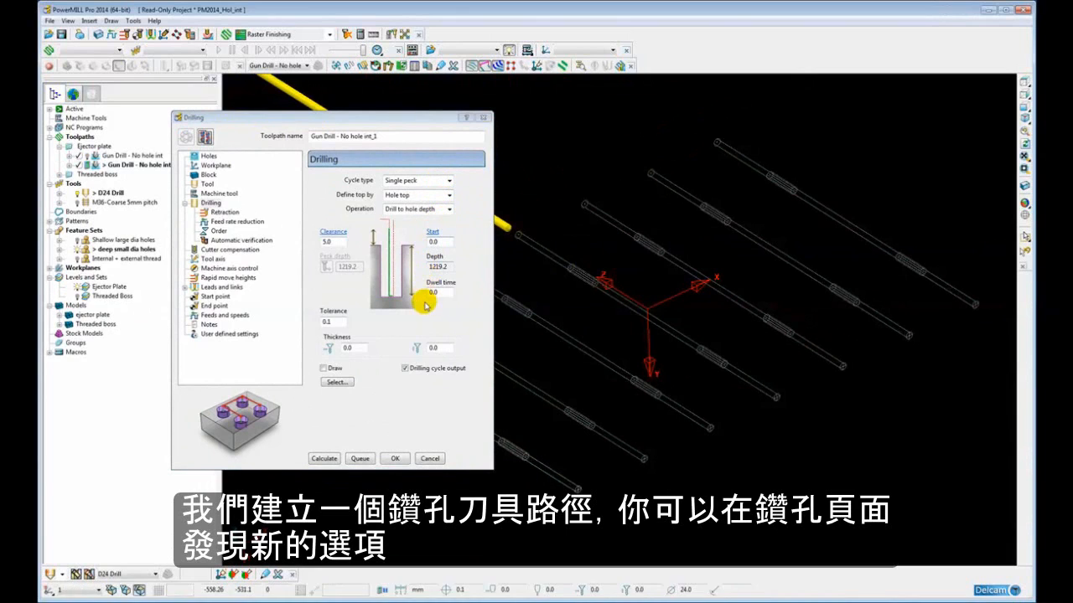
Enable feed rate reduction at hole intersections with a safety margin of 5 mm and a distance of 20 mm.
click(238, 222)
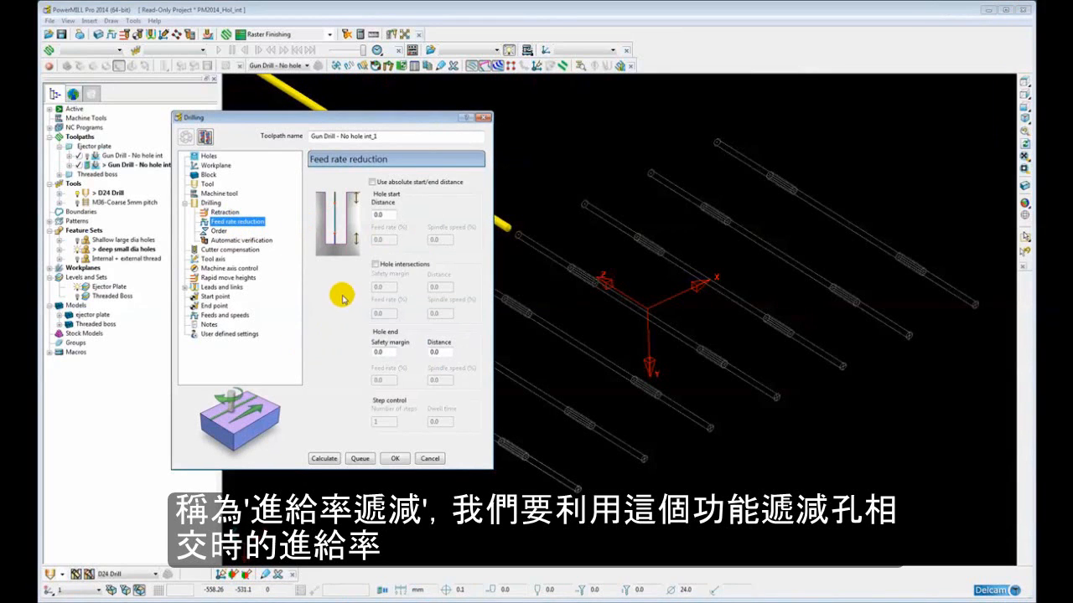
click(374, 265)
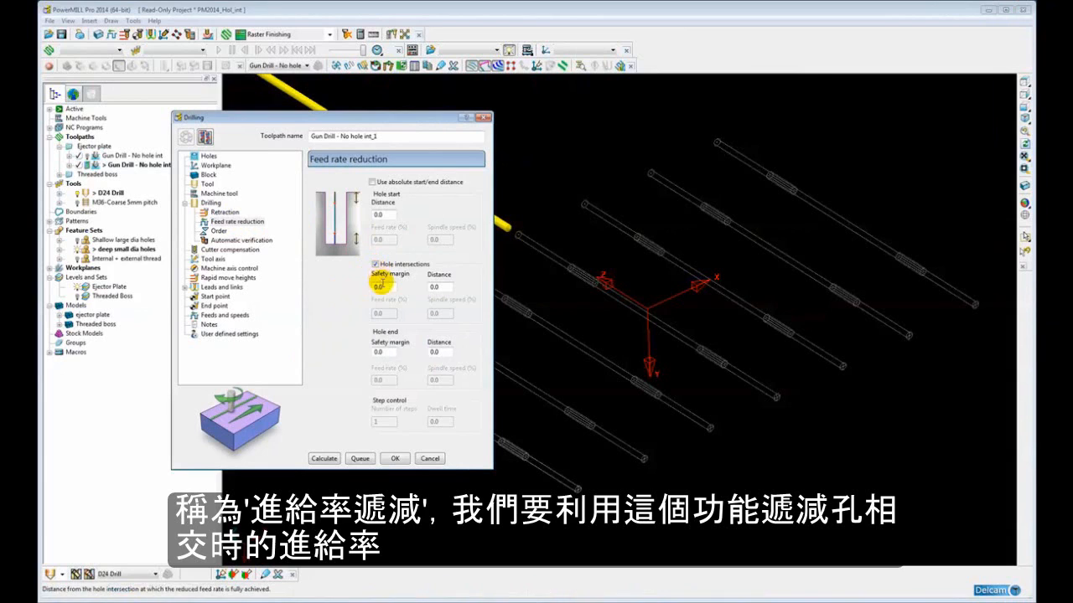
double_click(379, 286)
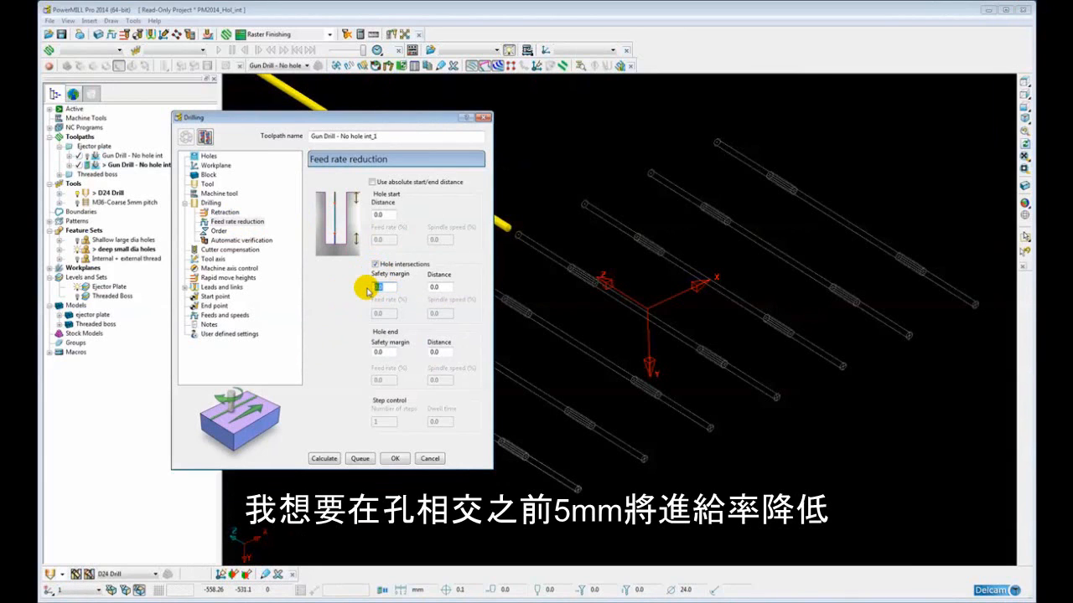
text(5)
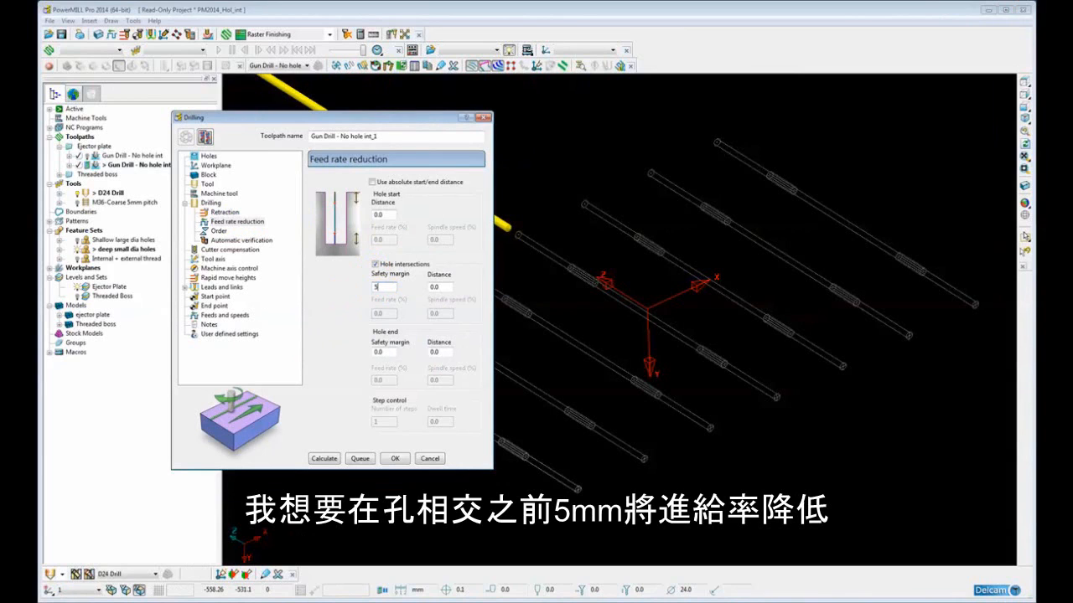
click(436, 286)
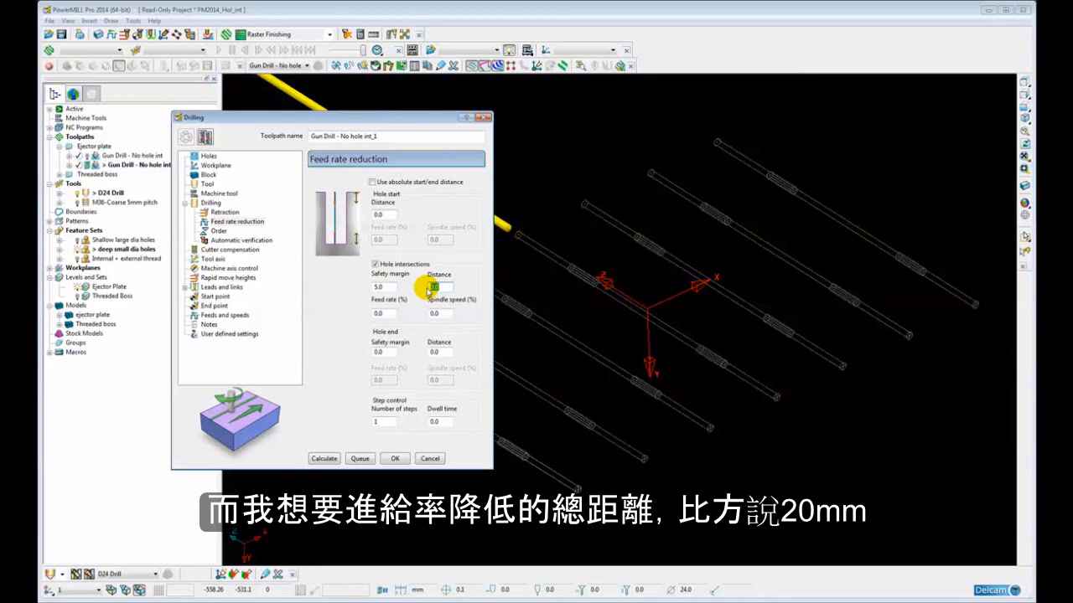
text(20)
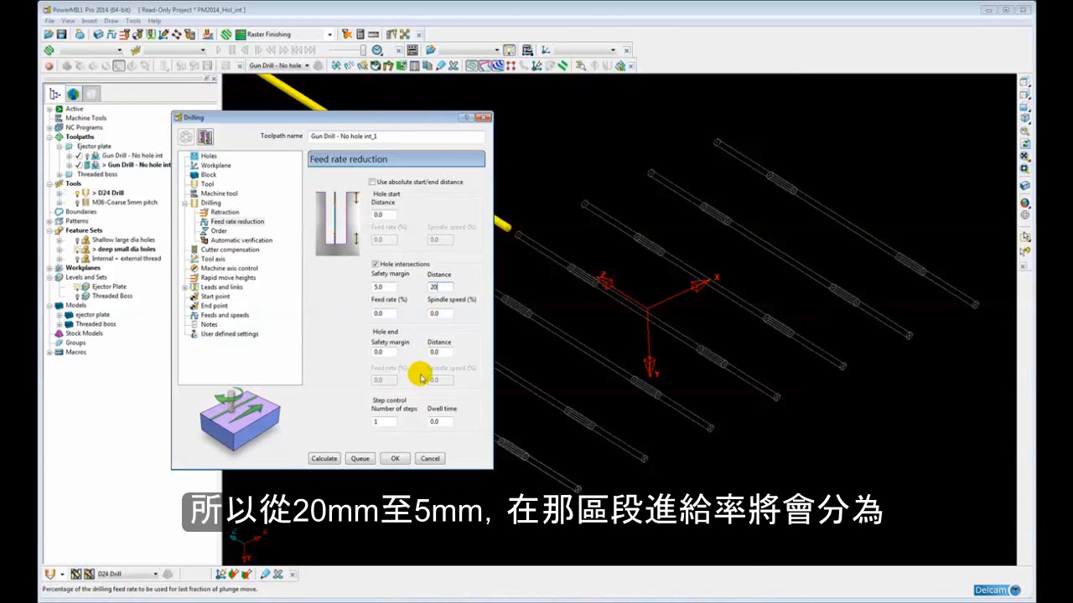
Set the reduction to 4 steps, with an intersection feed rate of 30% and a spindle speed of 50%.
click(375, 421)
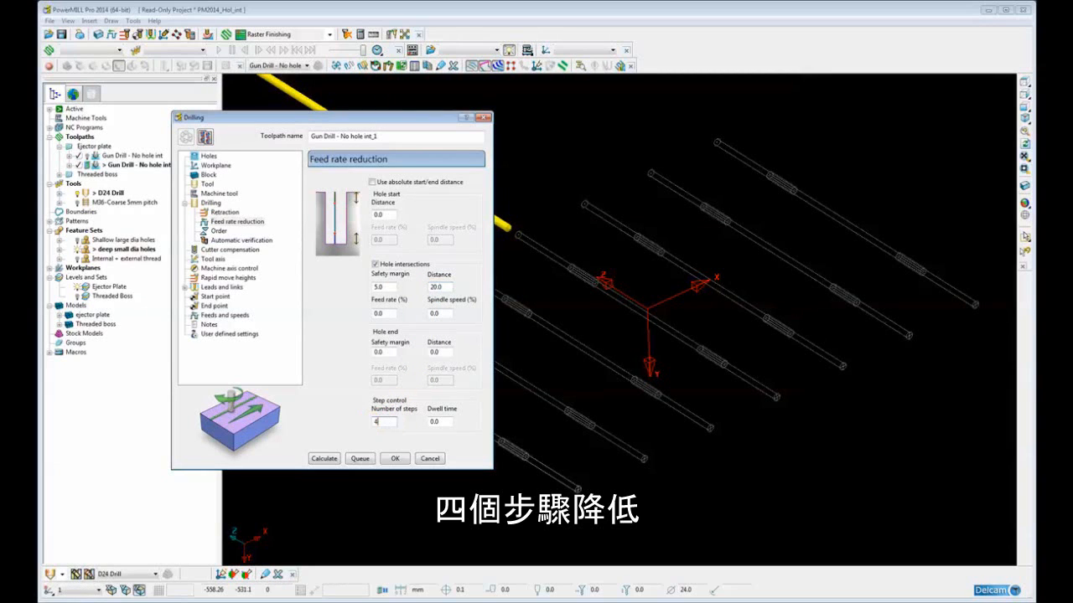
text(4)
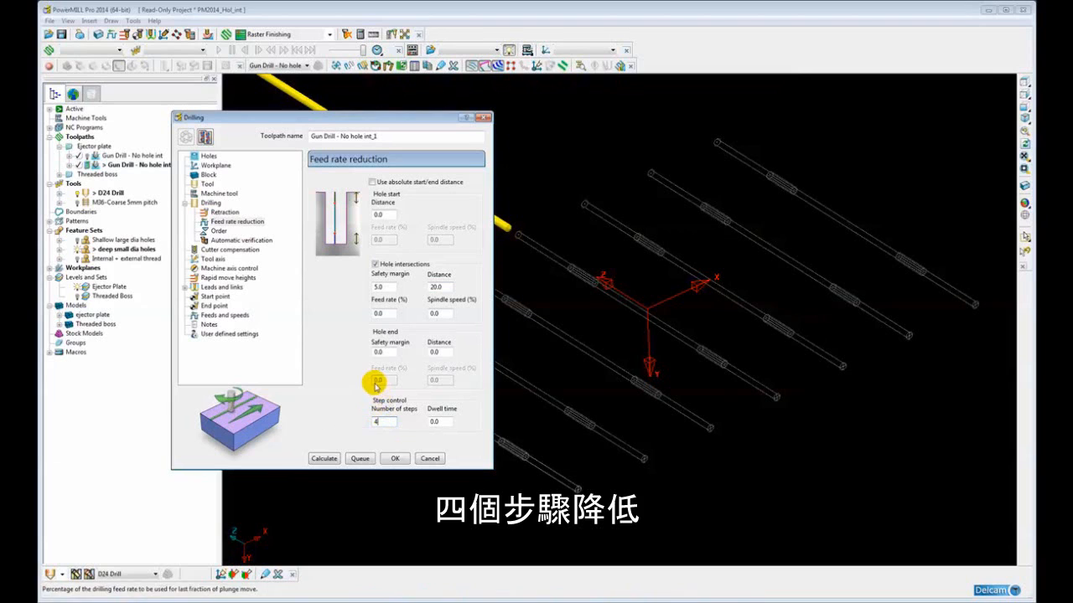
click(379, 313)
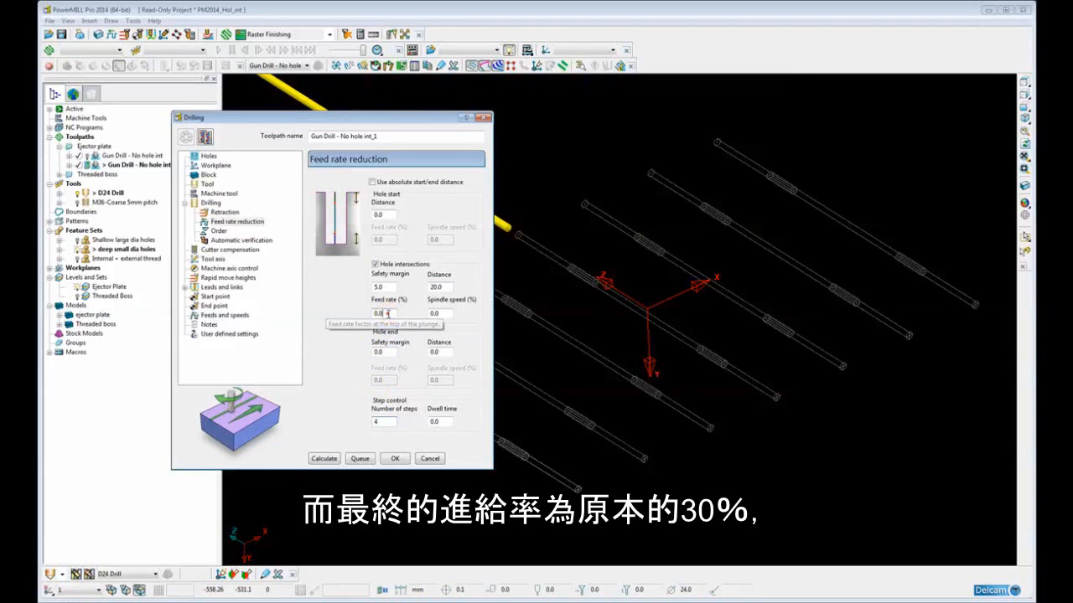
text(30)
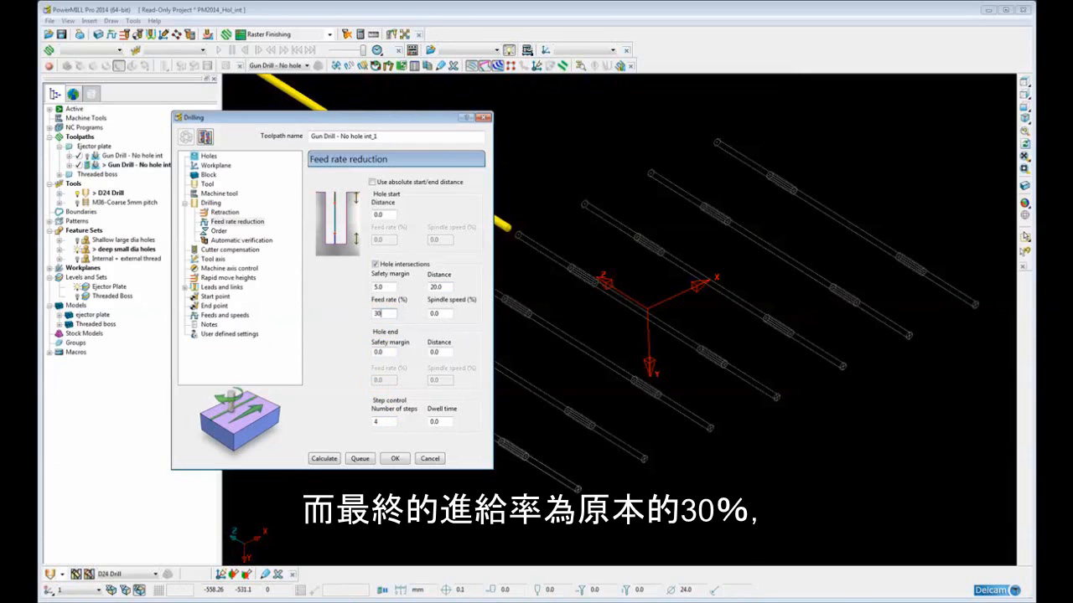
click(441, 313)
double_click(429, 313)
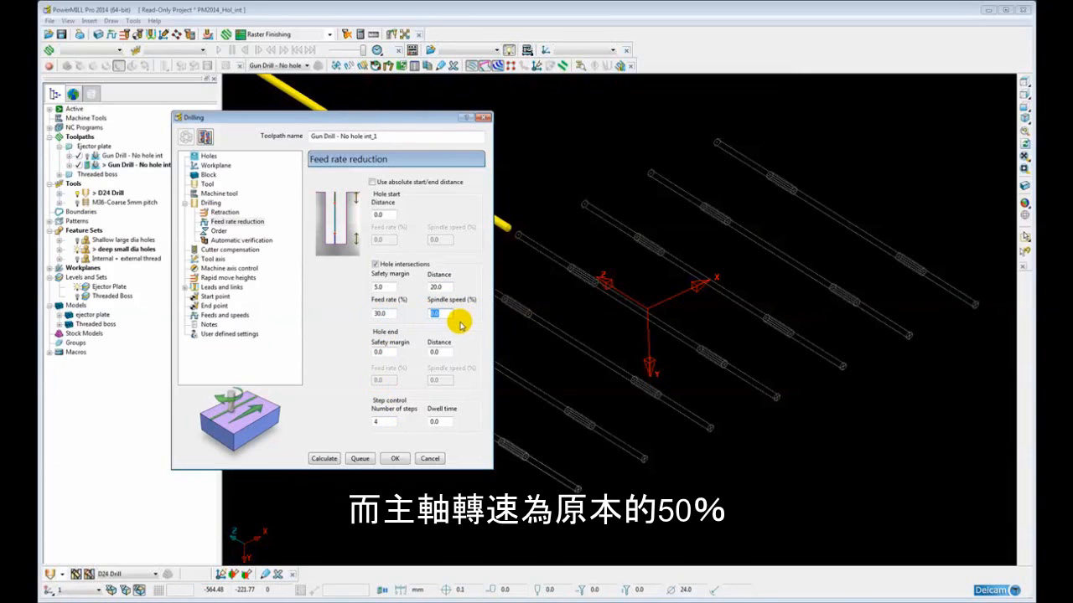
text(50)
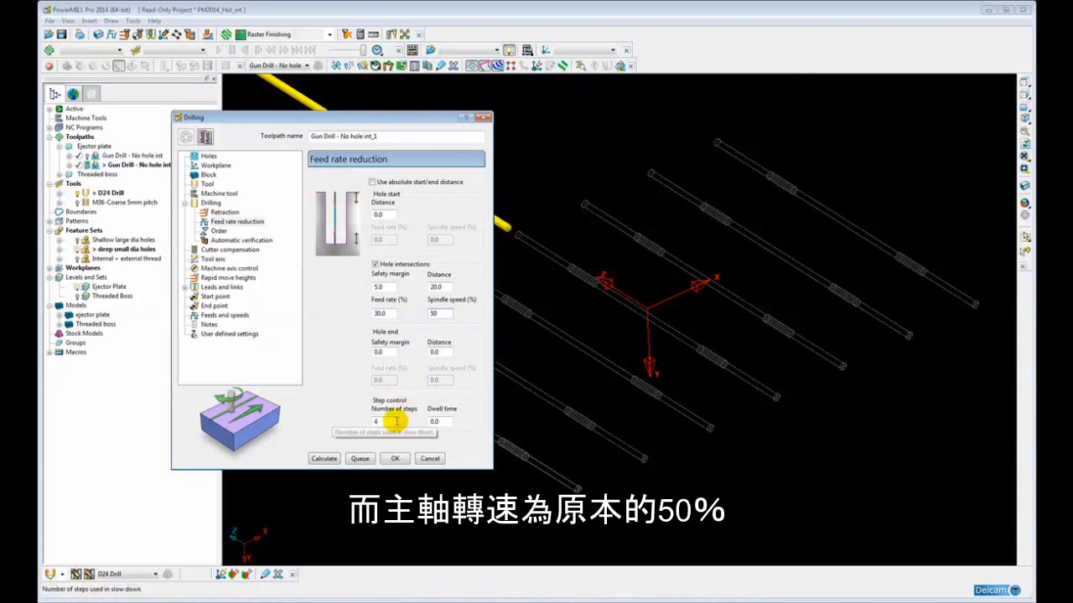
Select all the deep small dia holes by diameter for drilling and calculate the Gun Drill - No hole int_1 toolpath.
click(211, 203)
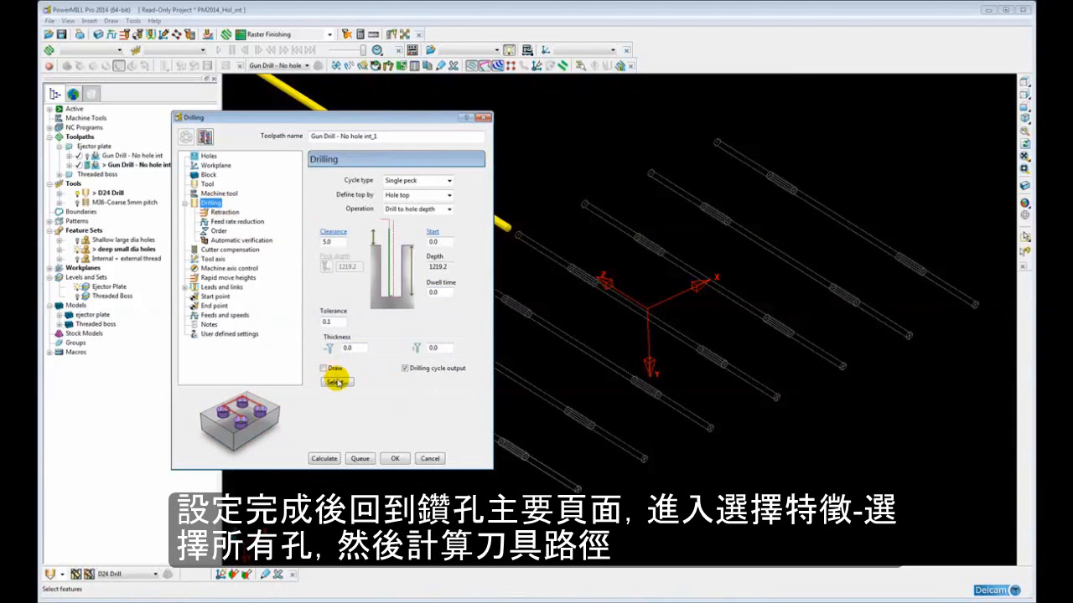
click(336, 381)
click(107, 152)
click(160, 182)
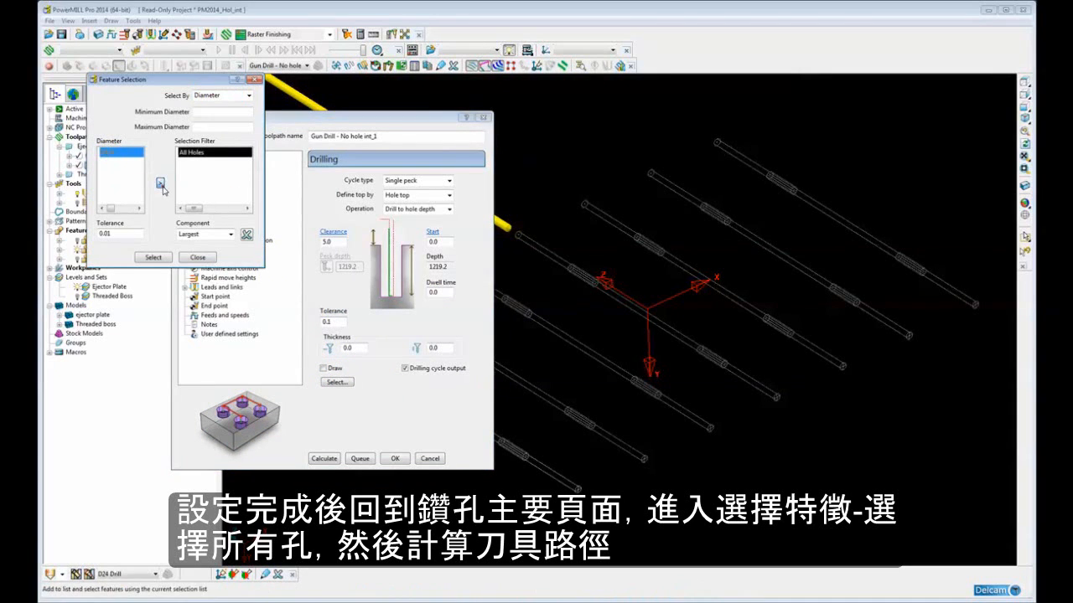
click(153, 258)
click(197, 257)
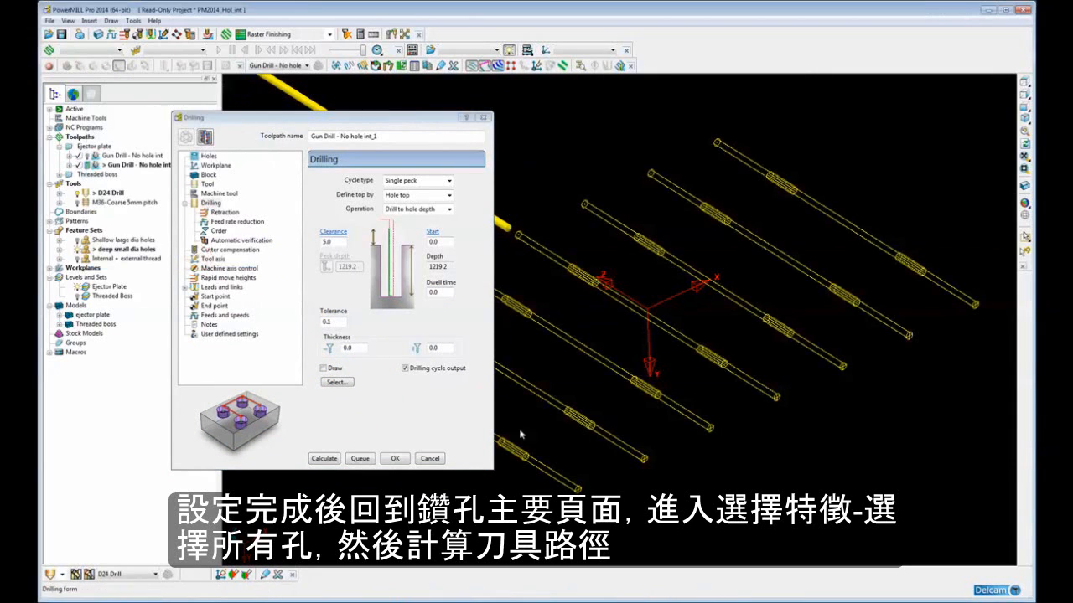
click(323, 460)
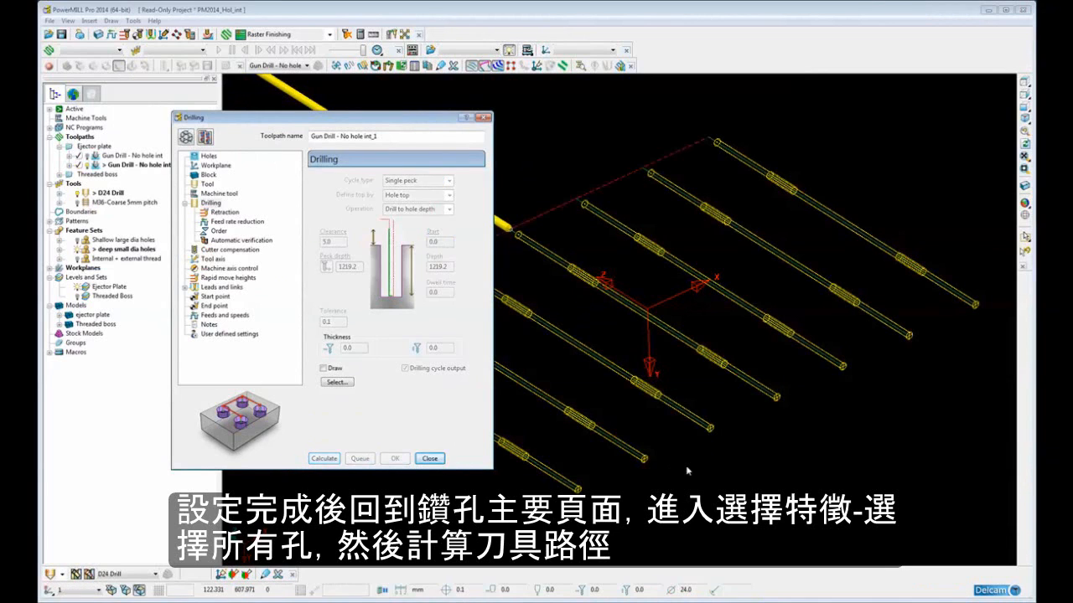
click(429, 459)
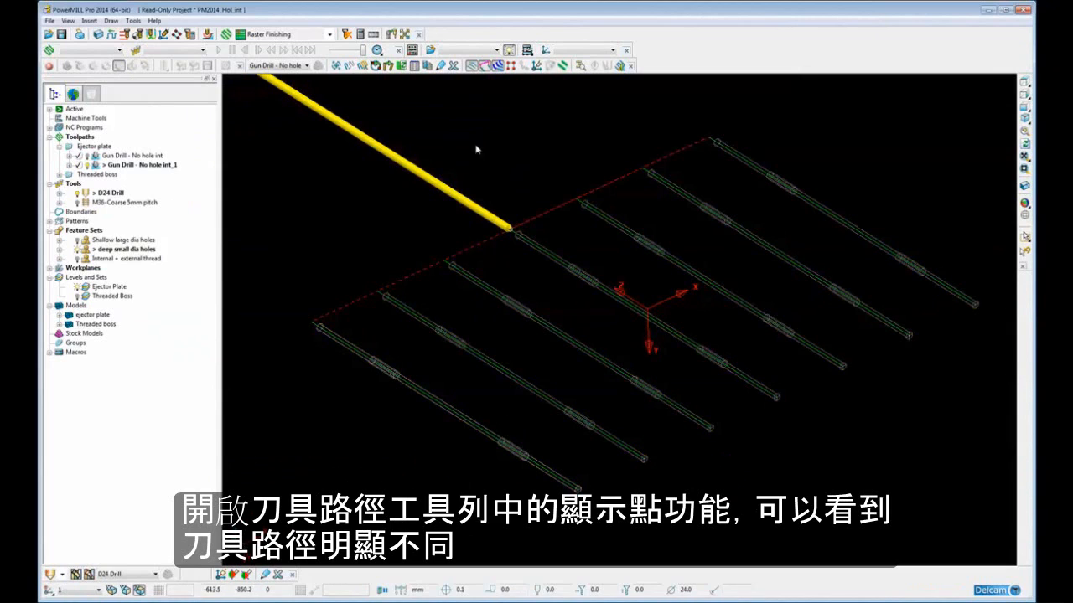
Draw the toolpath points and examine the extra points around a hole intersection up close.
click(511, 69)
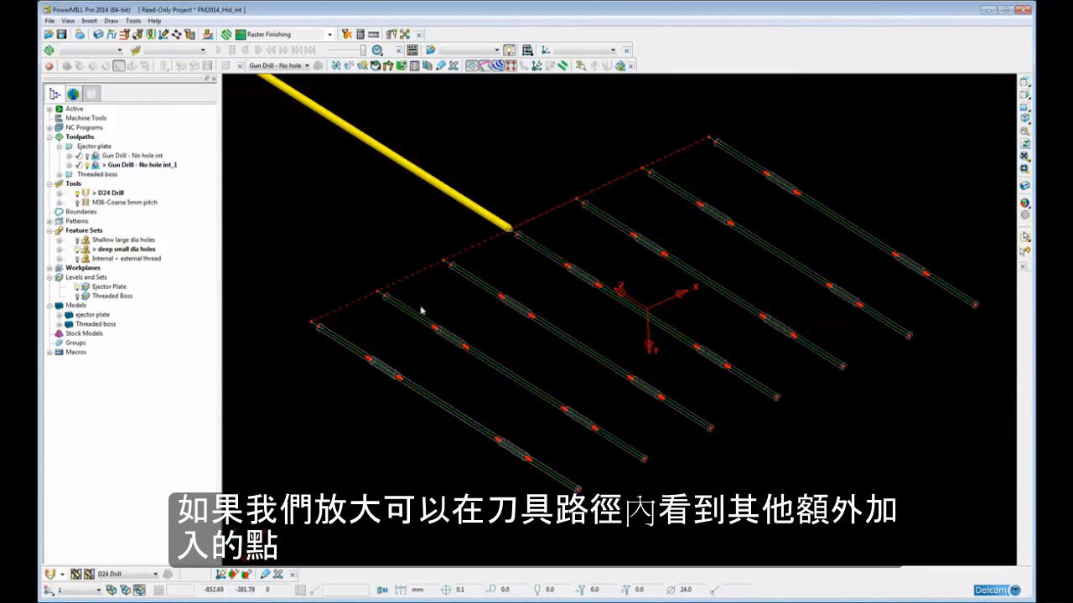
drag(439, 338, 480, 374)
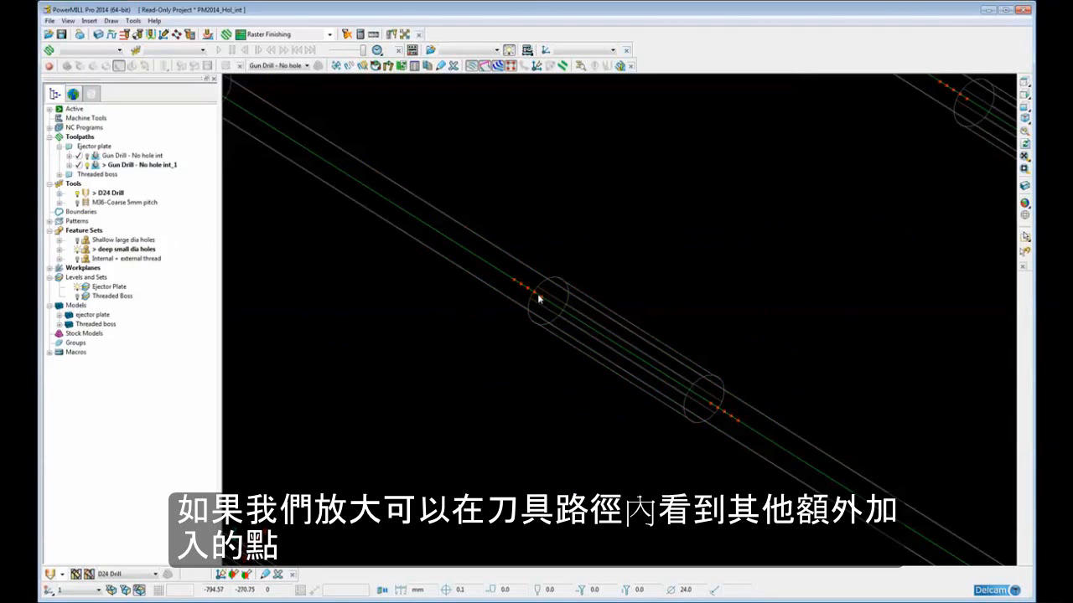
middle_drag(517, 285, 618, 330)
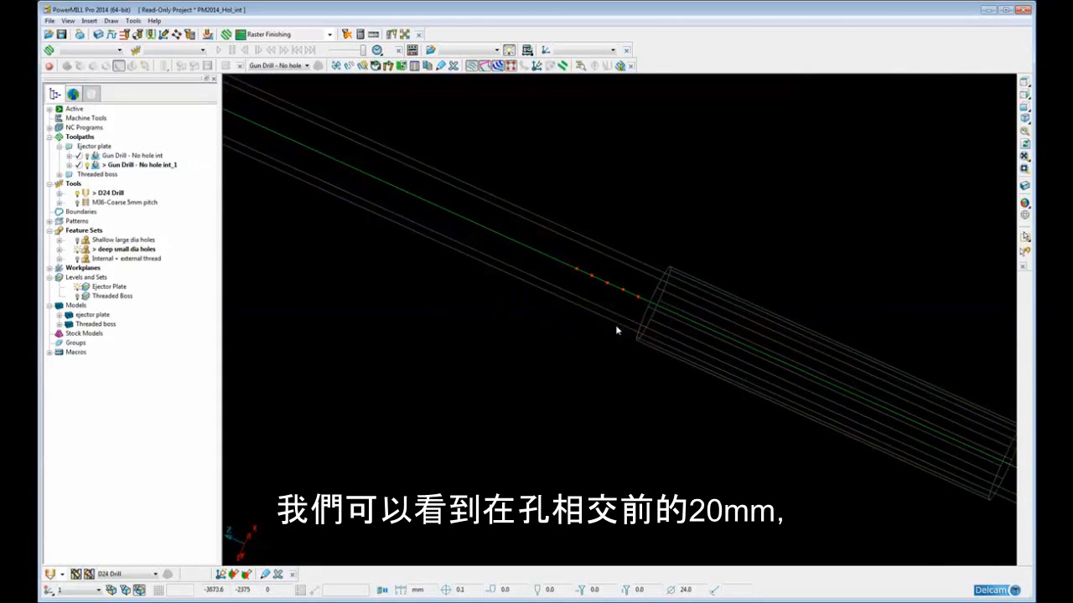
scroll(616, 329, up, 2)
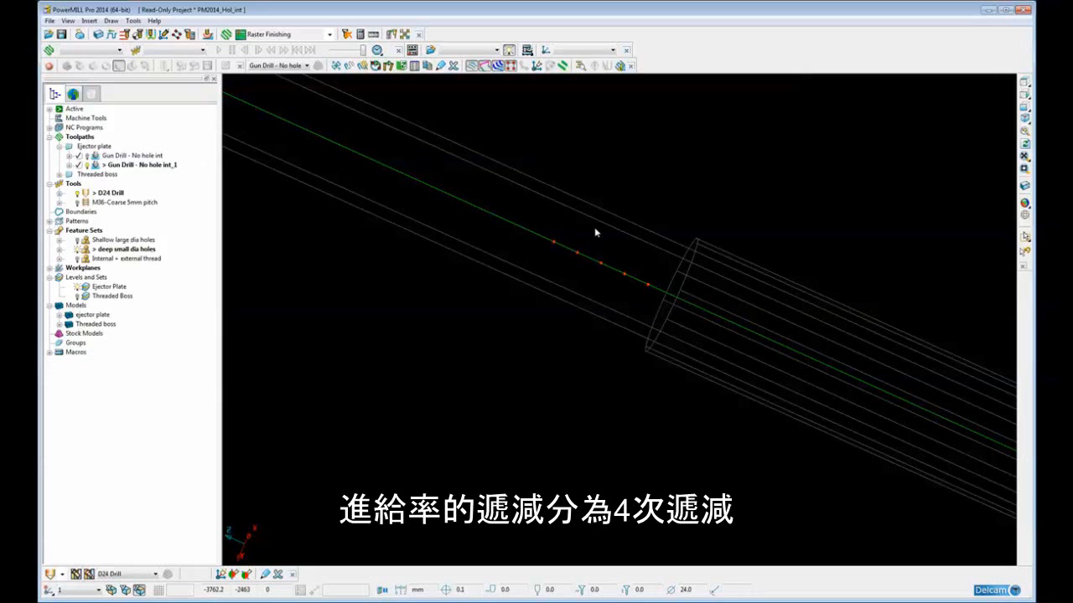
scroll(595, 232, down, 5)
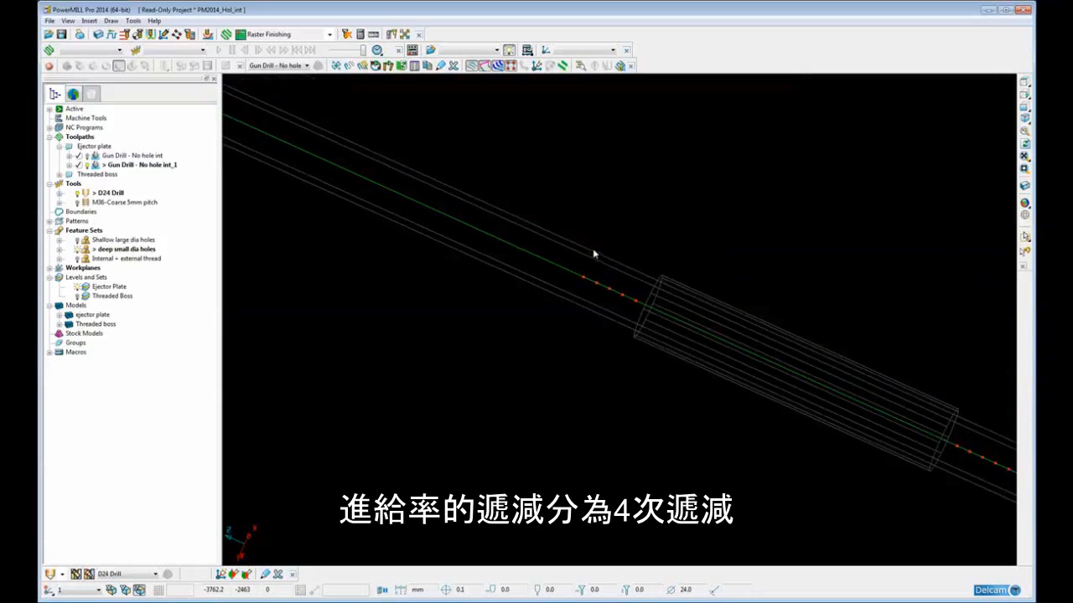
Draw the feed rates of the Gun Drill - No hole int_1 toolpath, review the feed rate list and dismiss it.
right_click(80, 165)
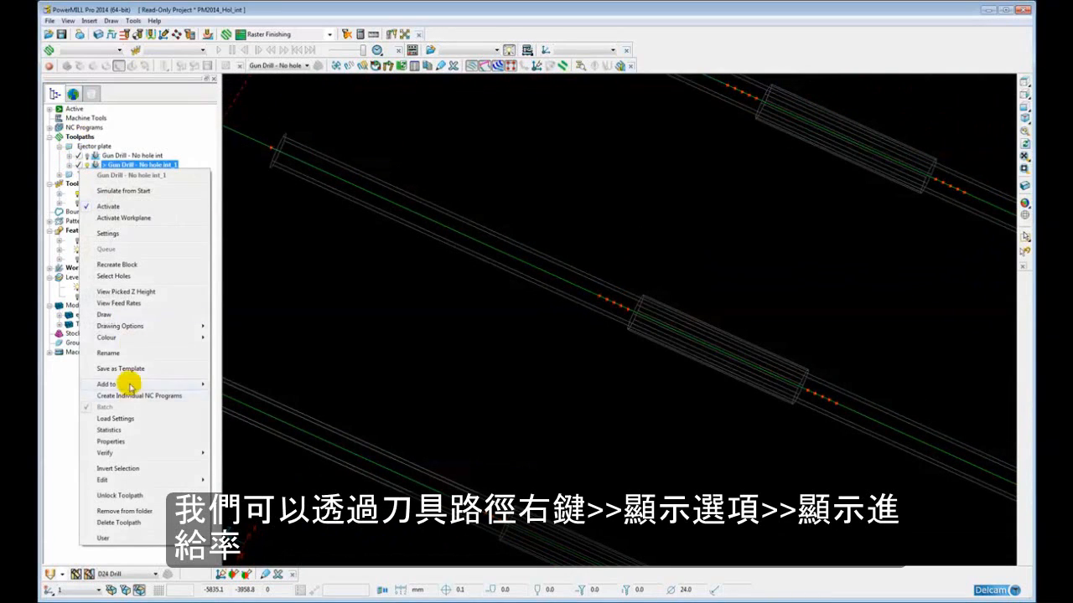
mouse_move(119, 329)
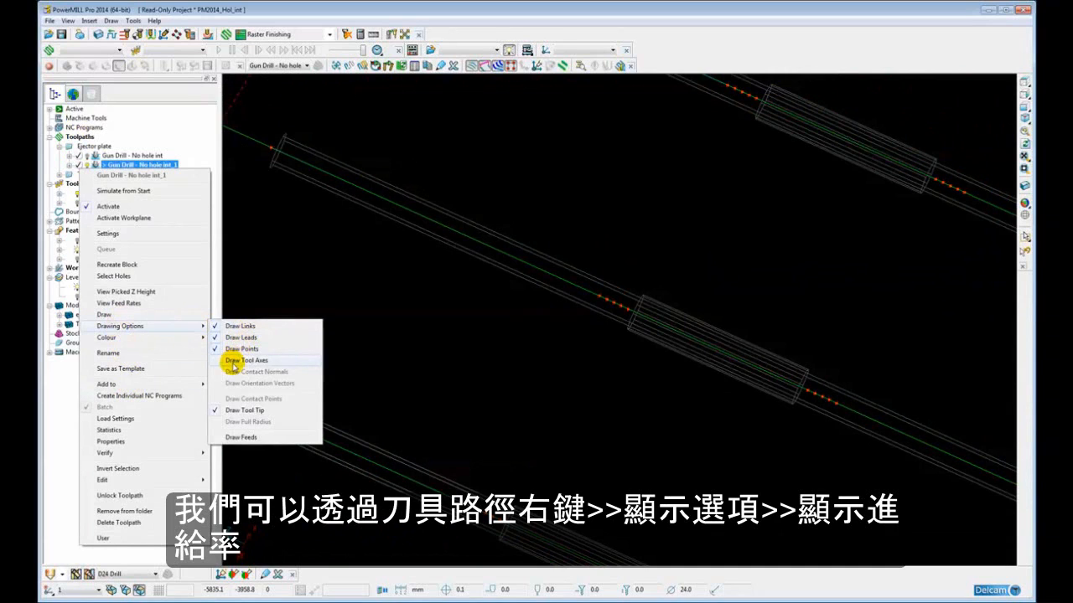
click(228, 437)
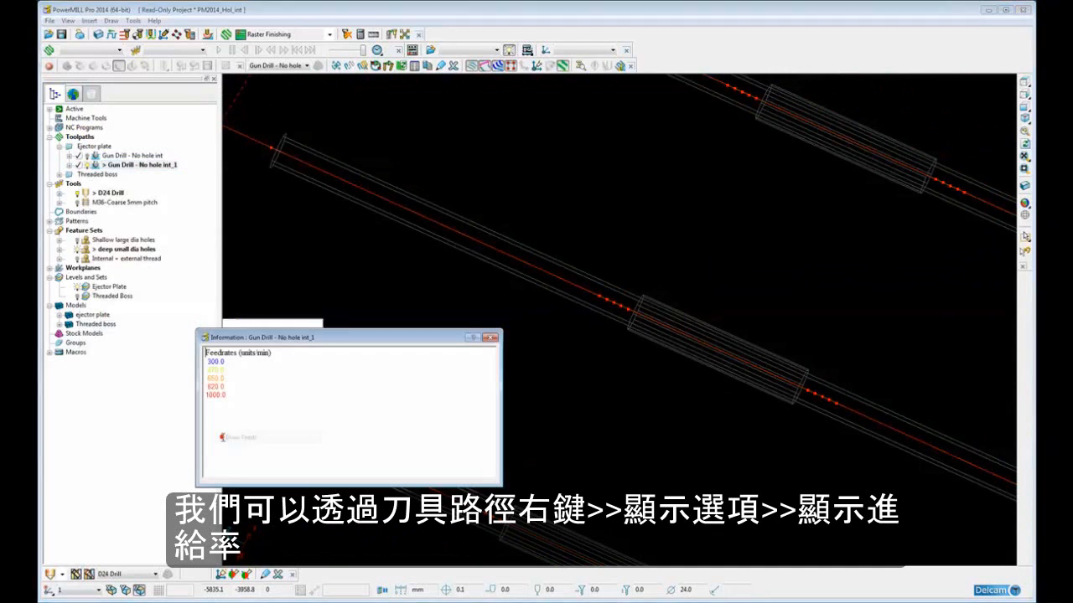
drag(362, 339, 393, 324)
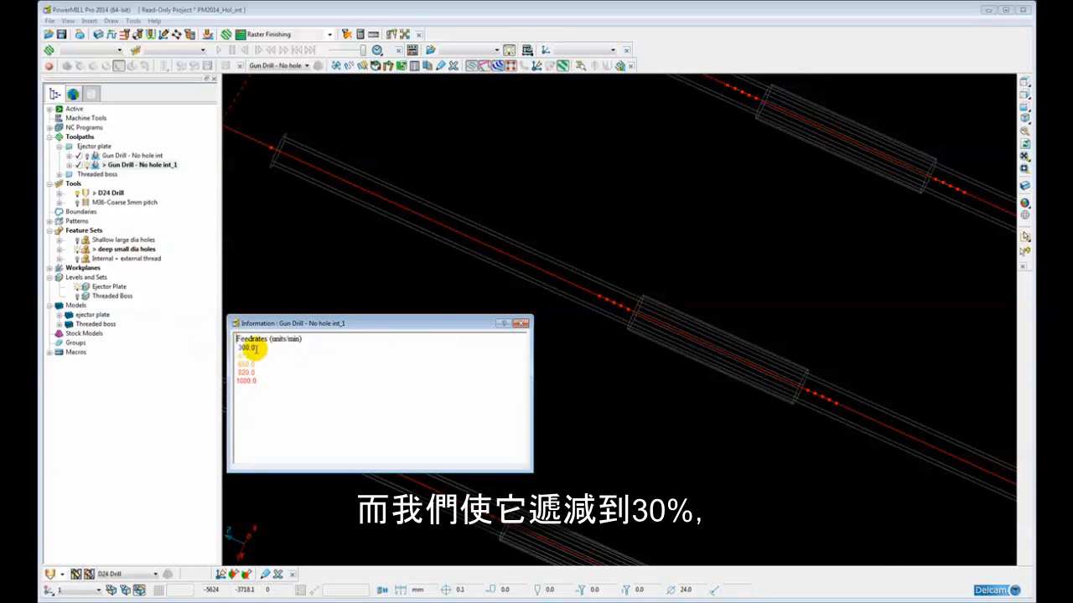
click(521, 324)
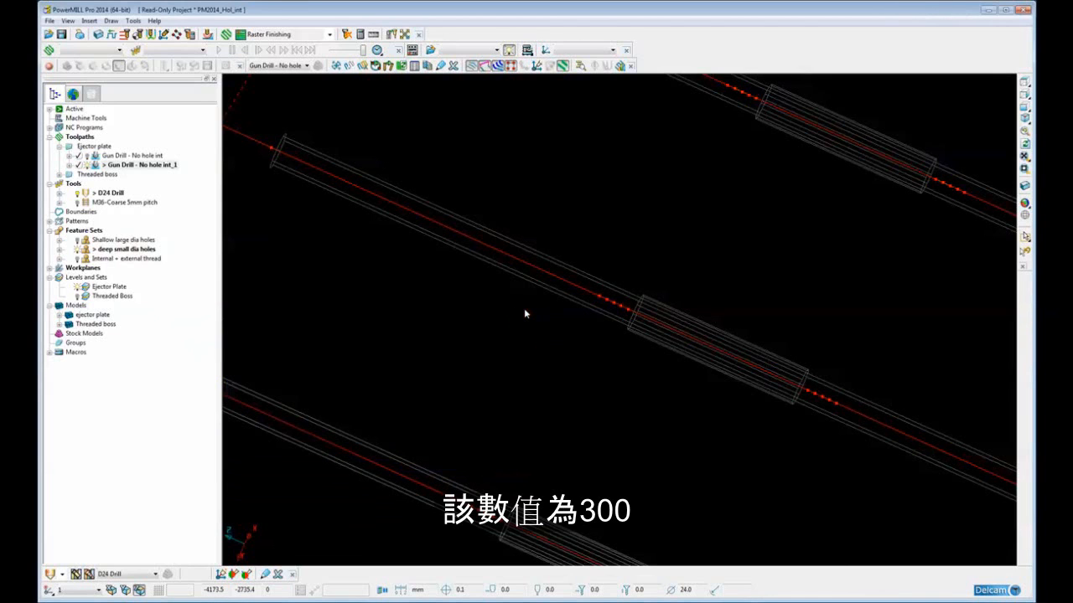
Shade the ejector plate model and view the whole plate together with the toolpath.
scroll(537, 321, down, 6)
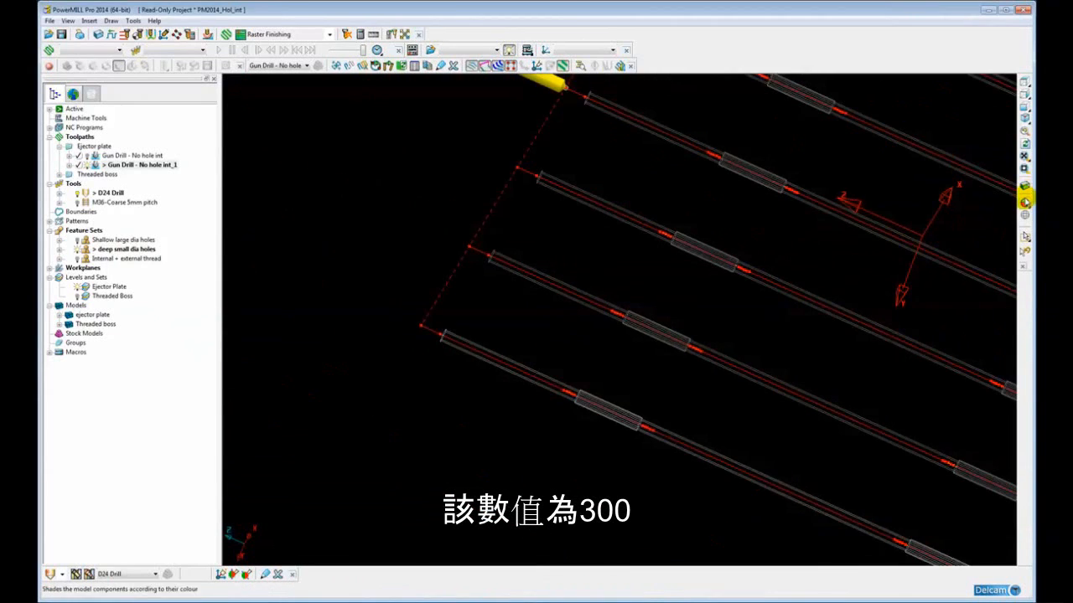
click(1026, 203)
scroll(738, 251, down, 3)
mouse_move(716, 268)
middle_down()
mouse_move(593, 352)
mouse_move(372, 335)
mouse_move(388, 309)
mouse_move(451, 352)
mouse_move(424, 343)
middle_up()
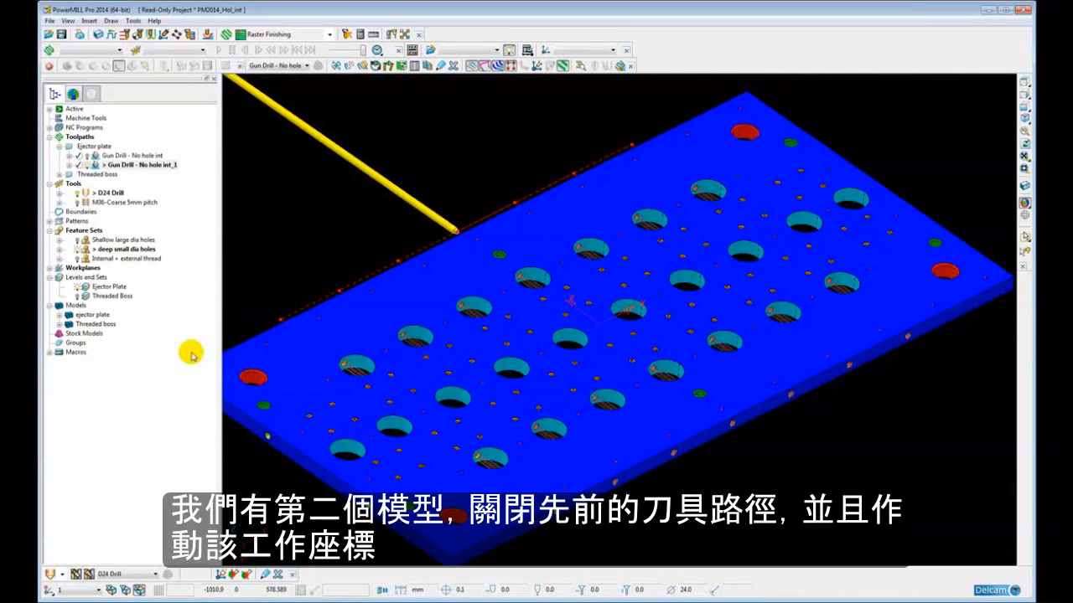
Switch the displayed level from Ejector Plate to Threaded Boss, and hide the deep small dia holes and the deactivated Gun Drill - No hole int_1 toolpath.
click(78, 288)
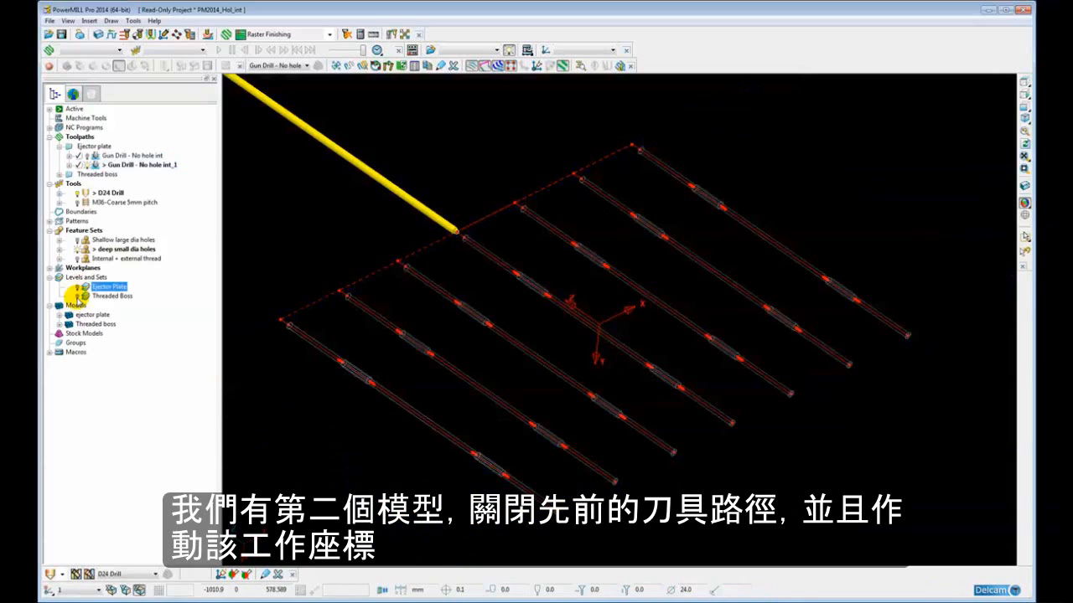
click(76, 249)
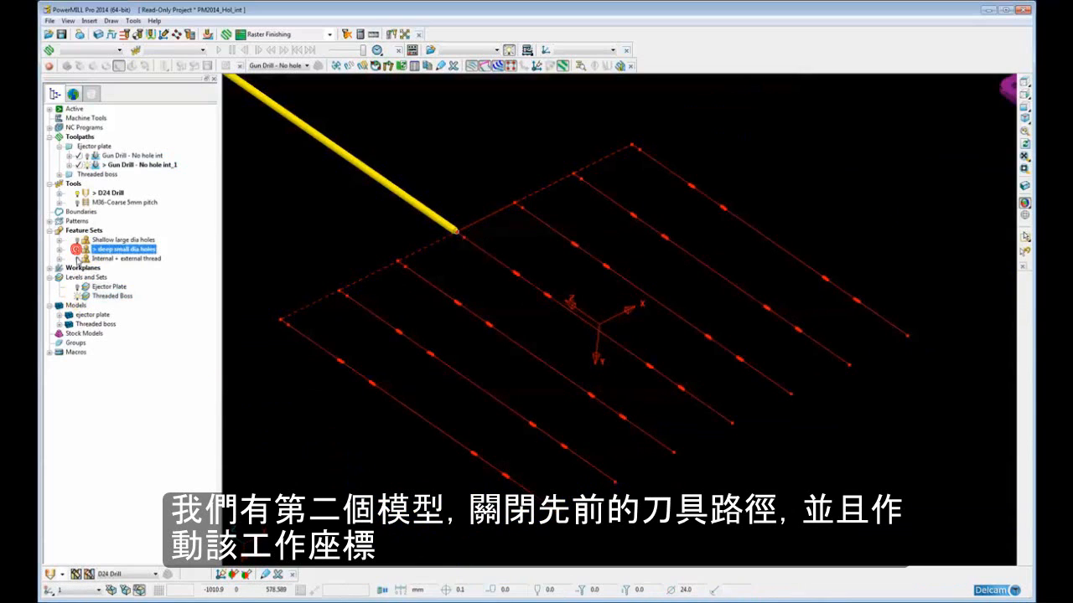
double_click(95, 165)
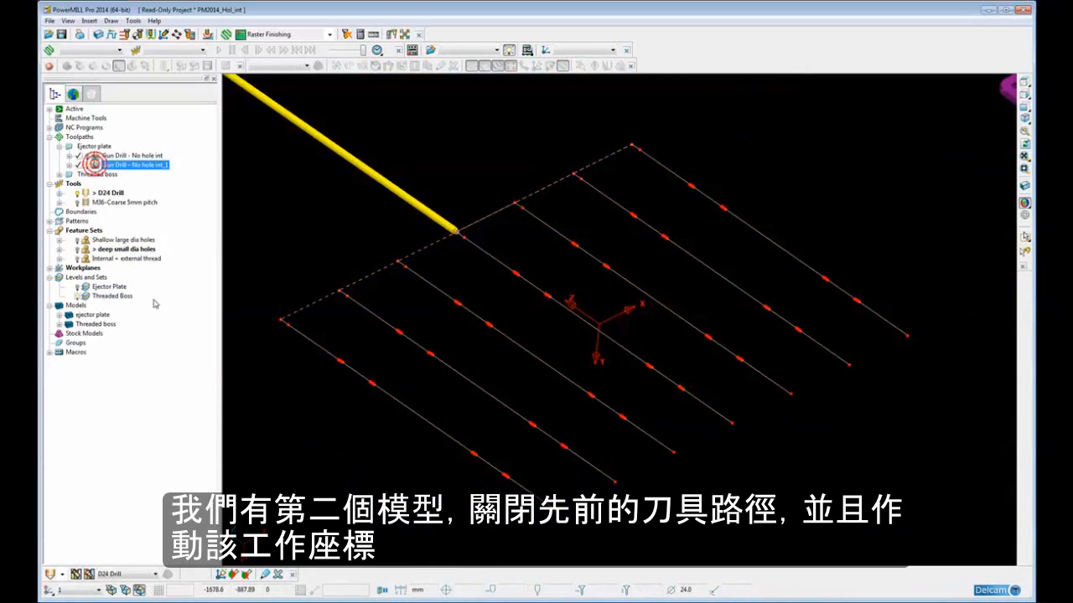
click(87, 165)
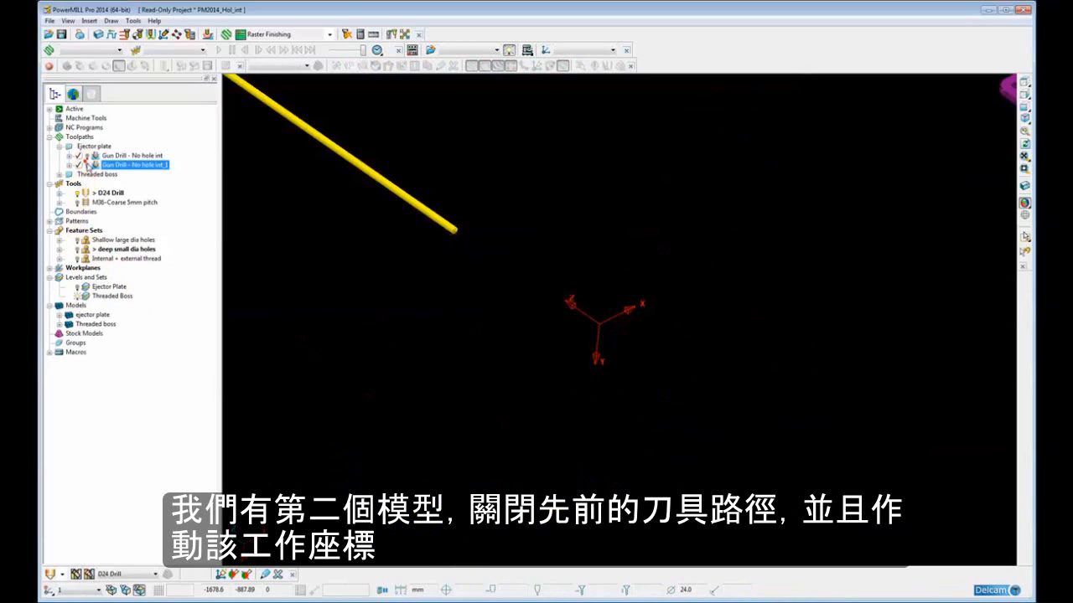
Deactivate workplane 1, set an isometric view and make the M36-Coarse 5mm pitch tool active.
middle_drag(232, 179, 311, 216)
shift+middle_drag(694, 385, 594, 315)
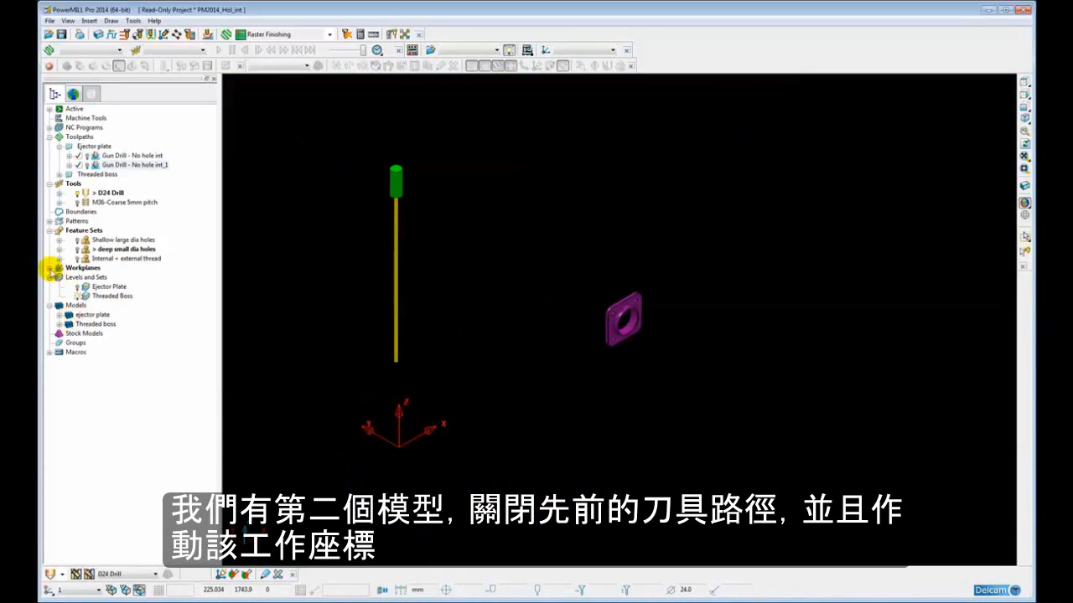
click(49, 267)
double_click(92, 278)
click(438, 294)
key(ctrl+1)
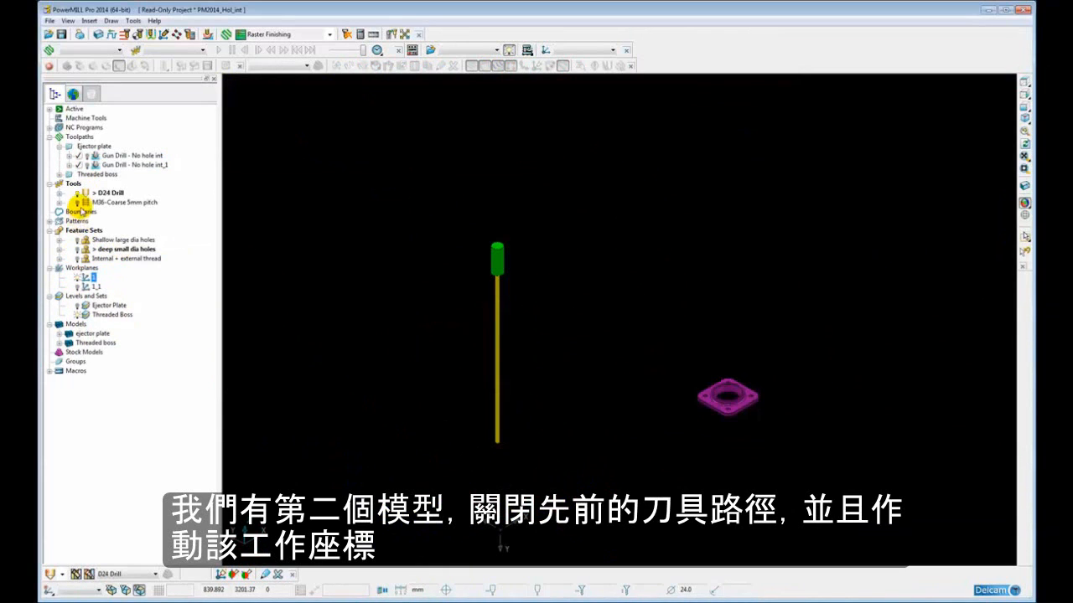
double_click(88, 202)
key(F6)
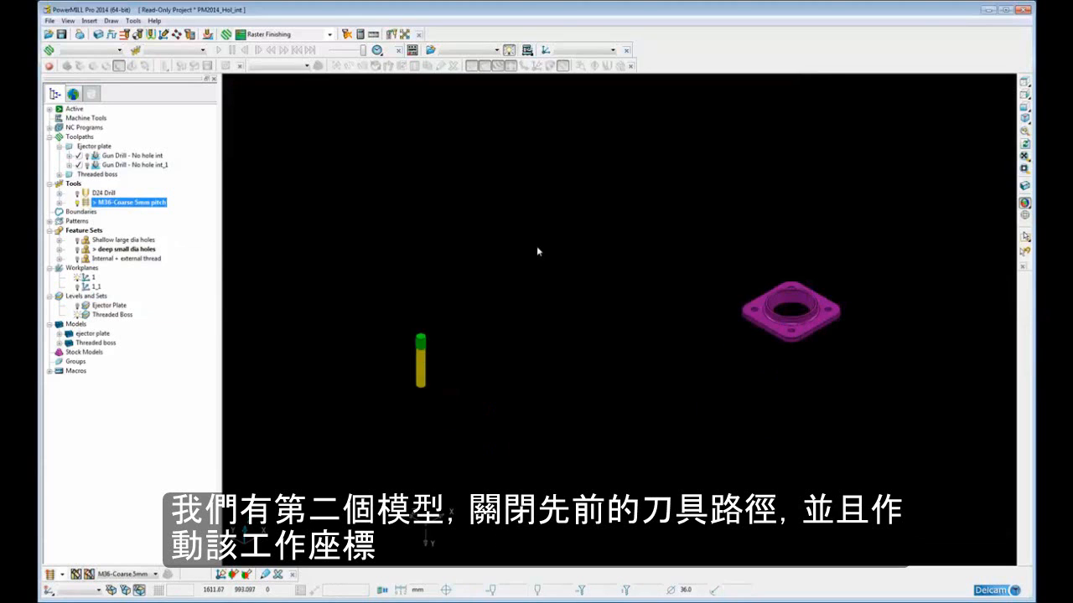
Examine the threaded boss model, highlighting its inner bore wall and its outer boss wall in turn.
shift+middle_drag(731, 310, 613, 253)
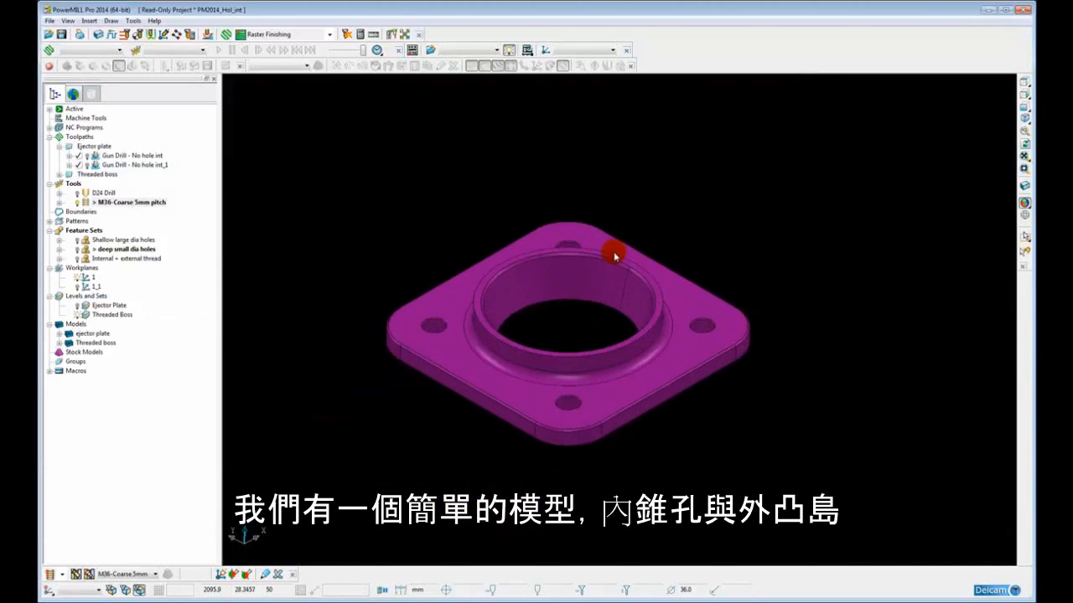
shift+middle_drag(560, 303, 615, 294)
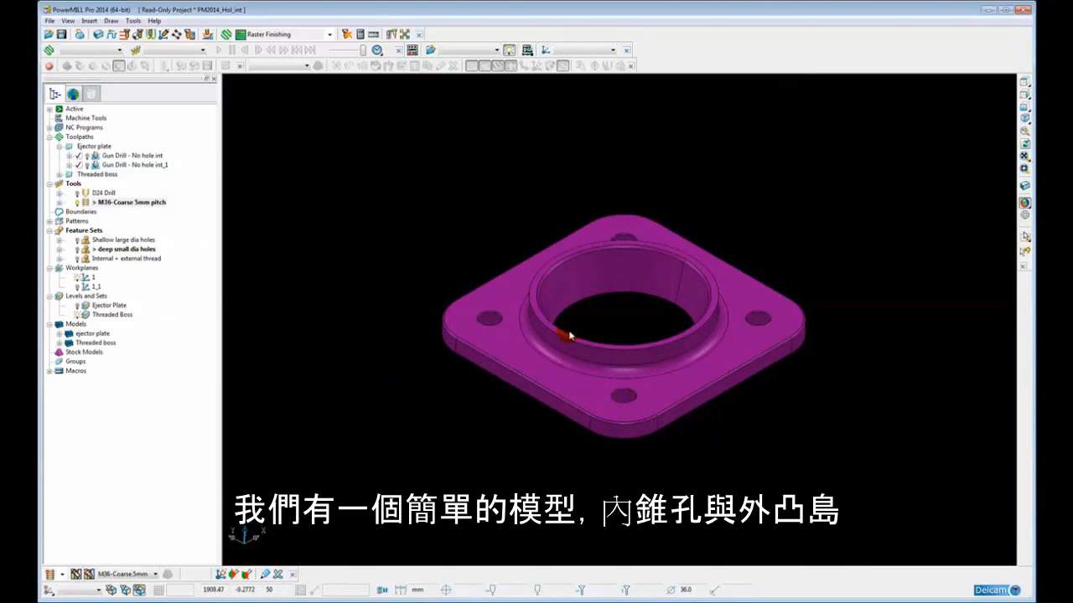
ctrl+middle_drag(562, 339, 562, 324)
click(616, 241)
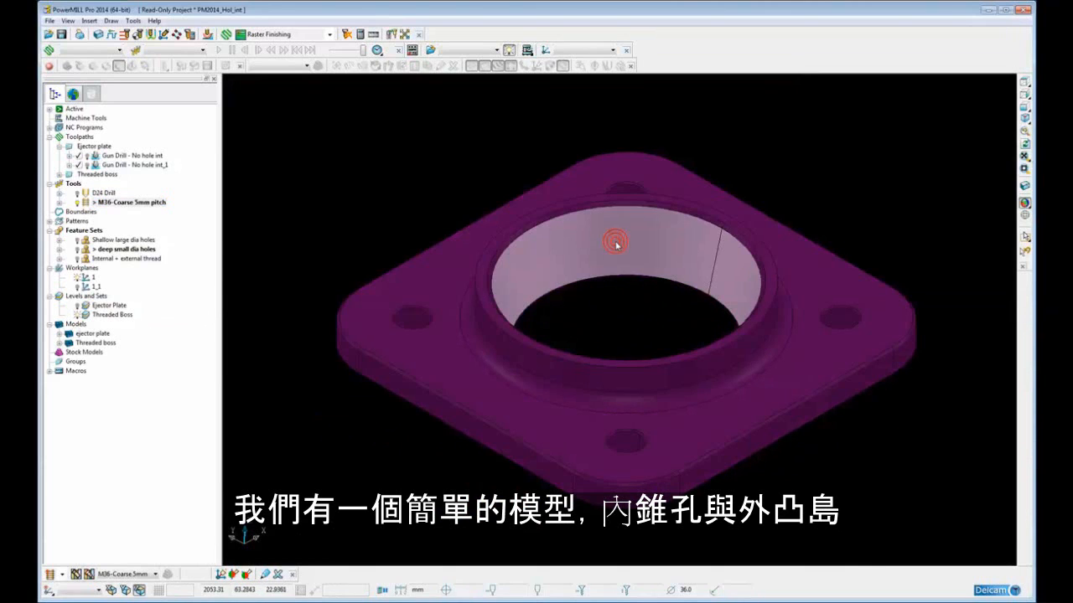
click(509, 349)
middle_drag(510, 348, 532, 343)
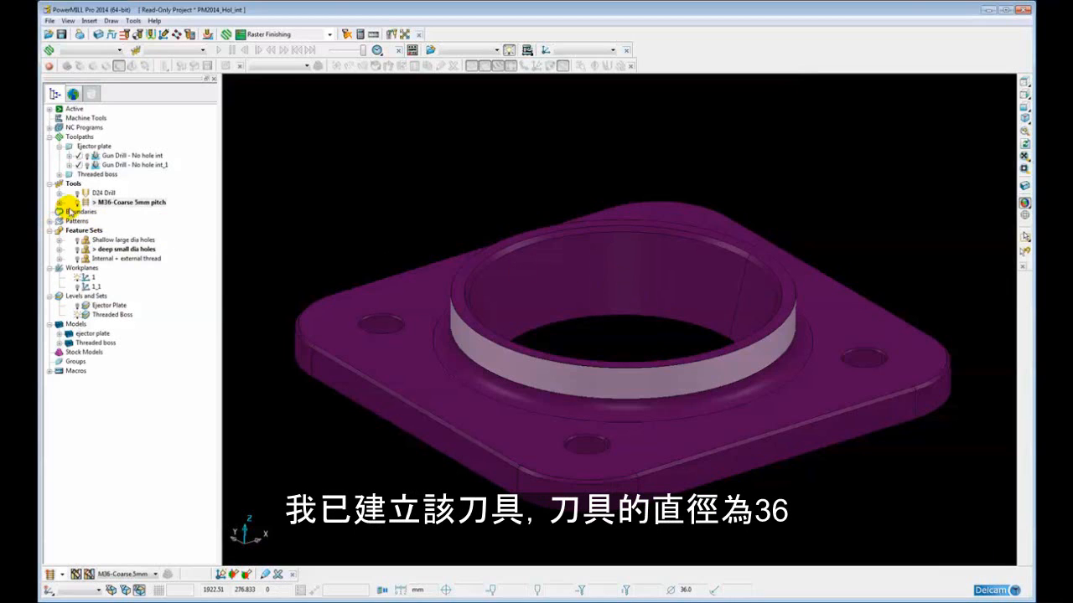
Review the thread mill's geometry settings, rename the tool to M36-Coarse 4mm pitch and clear the surface selection.
right_click(84, 204)
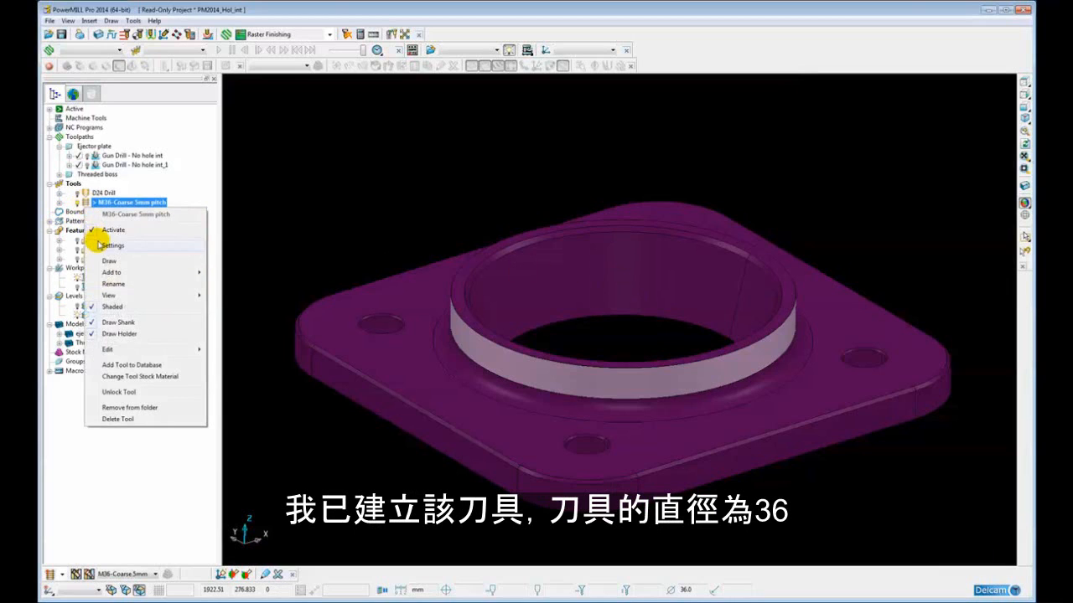
click(114, 244)
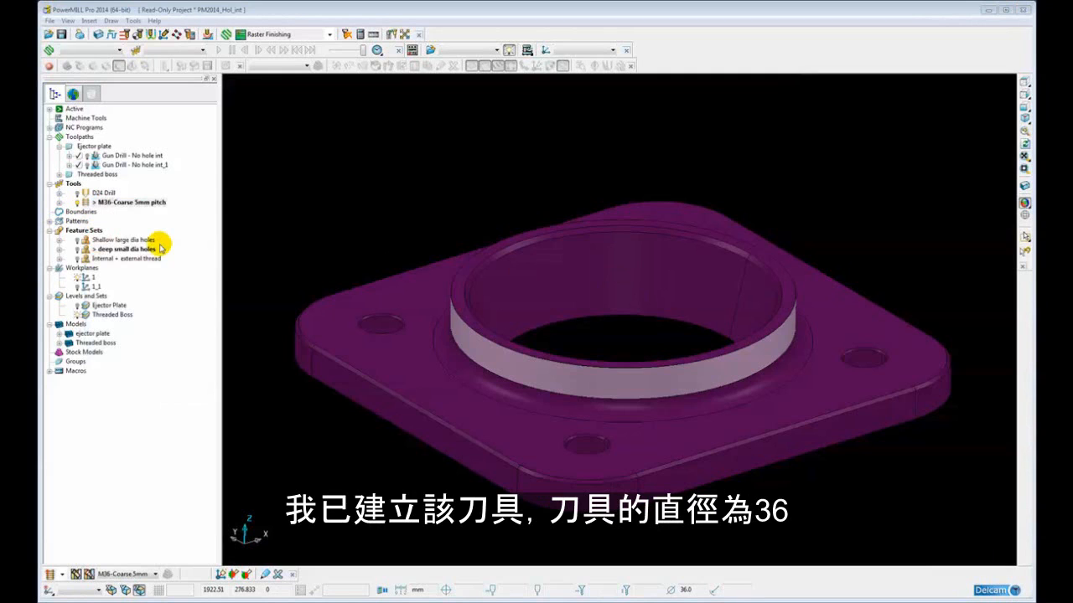
drag(254, 255, 240, 179)
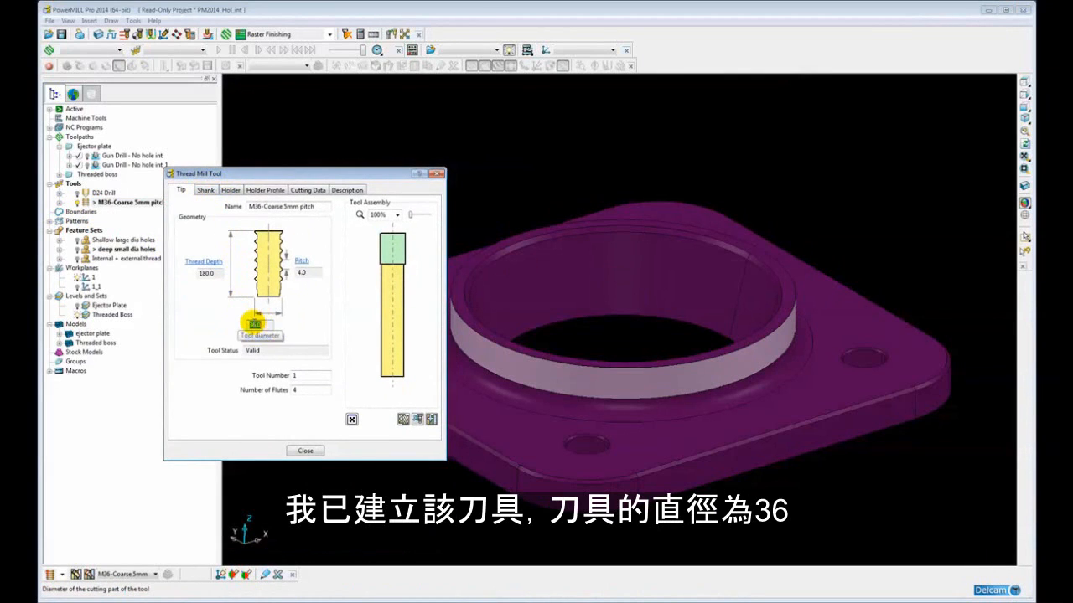
click(286, 207)
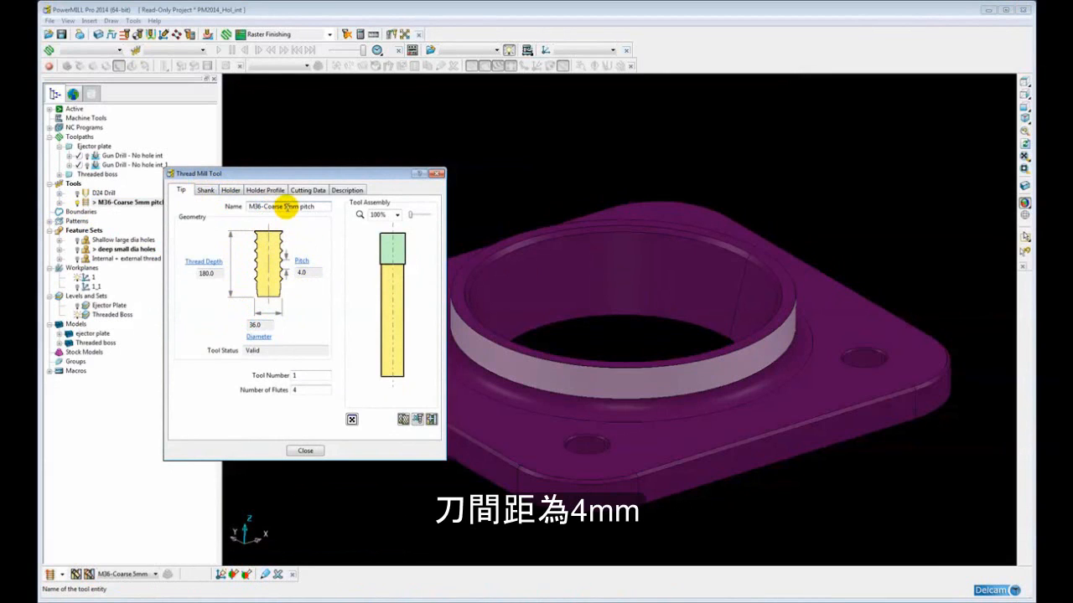
key(BackSpace)
text(4)
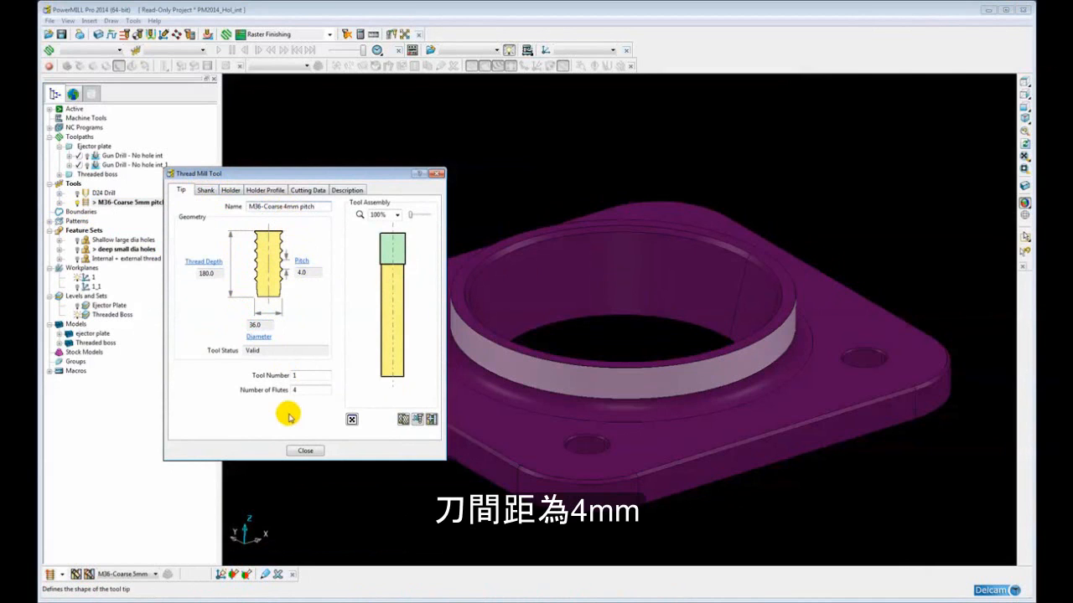
click(301, 450)
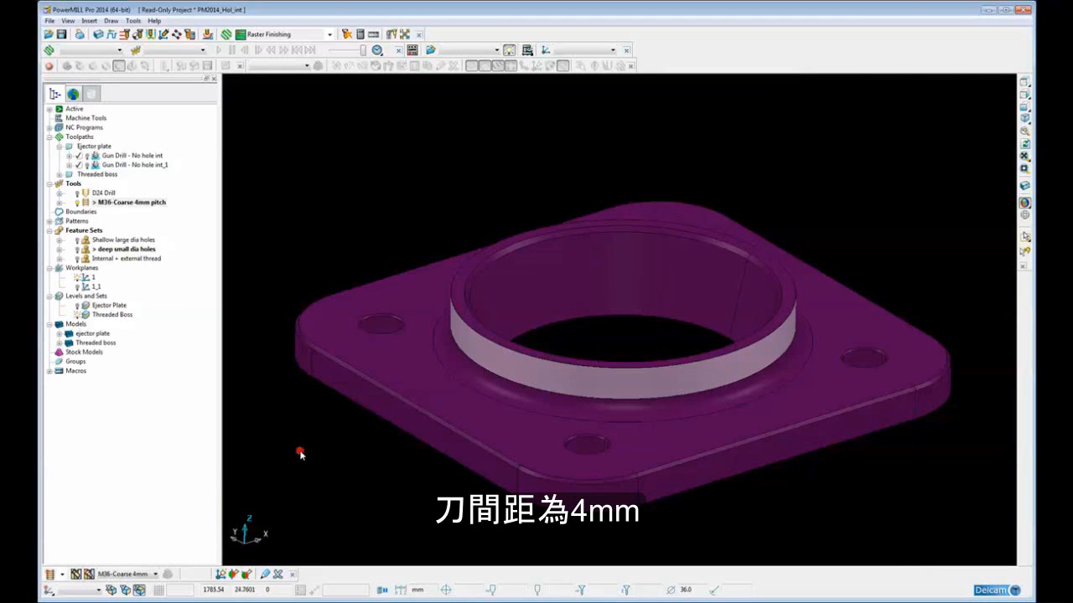
click(328, 176)
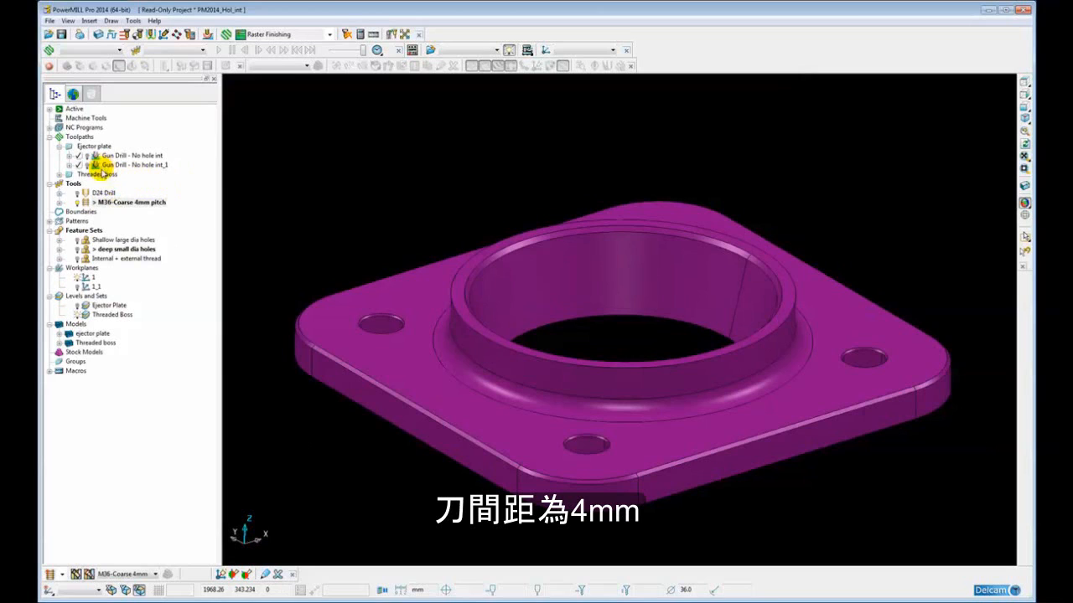
Activate the Internal Thread toolpath in the Threaded boss folder and create an editable copy of it from its settings.
click(58, 147)
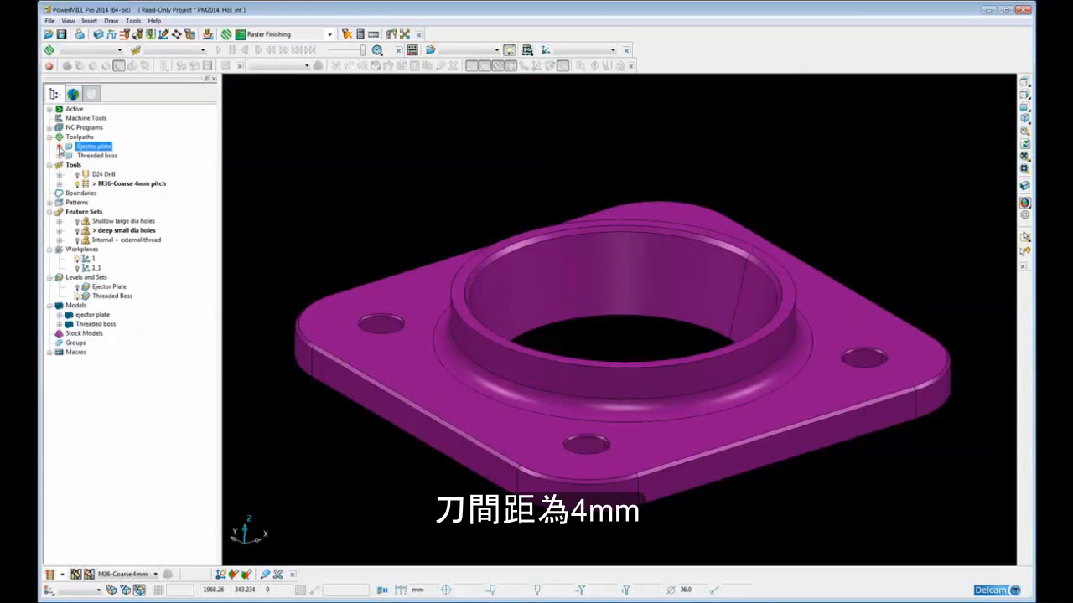
click(59, 156)
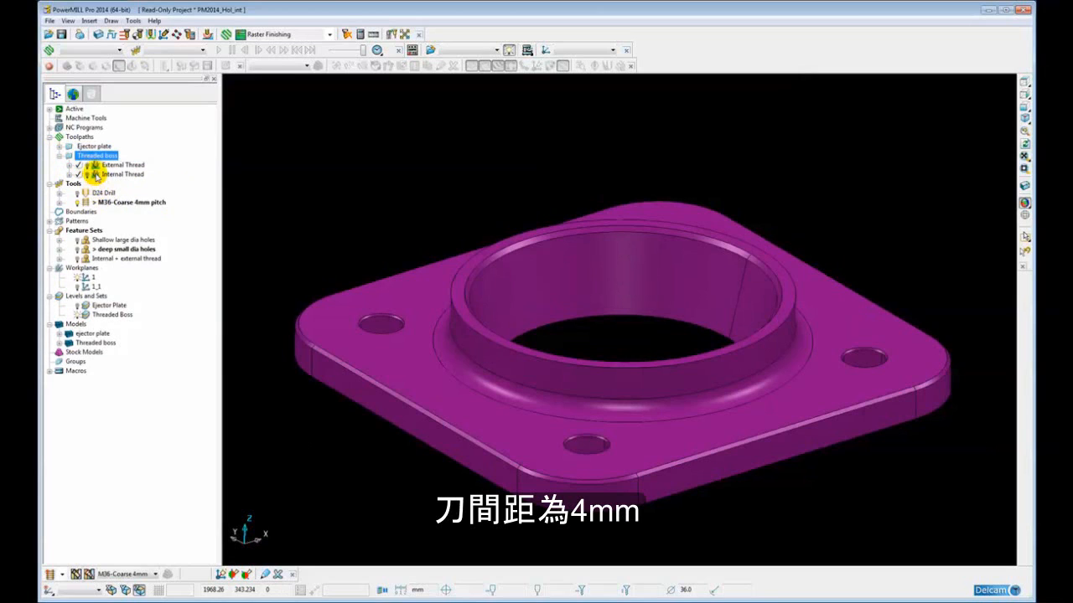
double_click(96, 173)
right_click(97, 174)
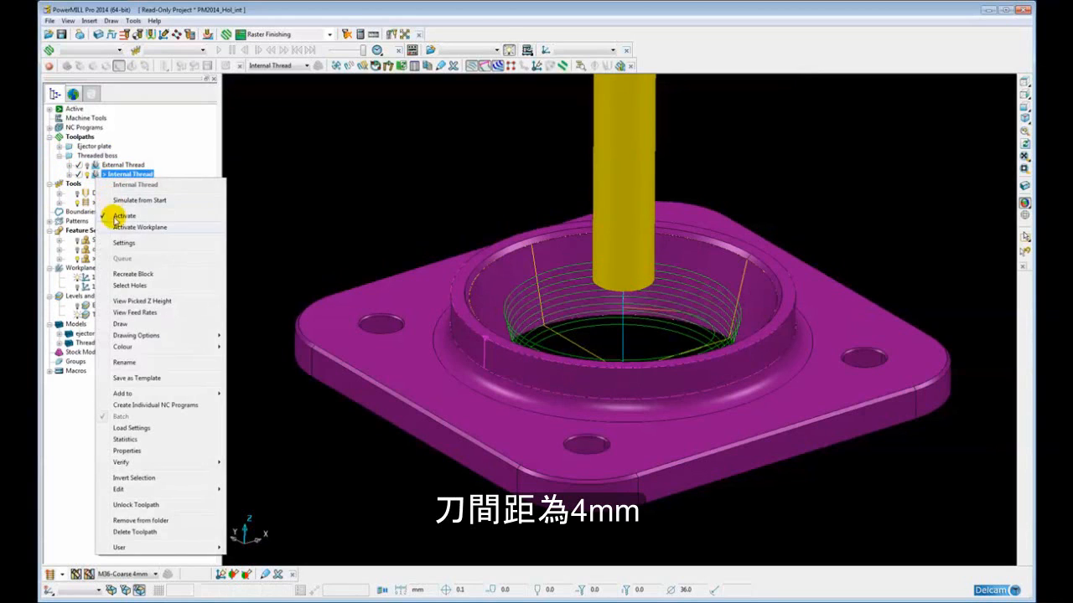
click(122, 244)
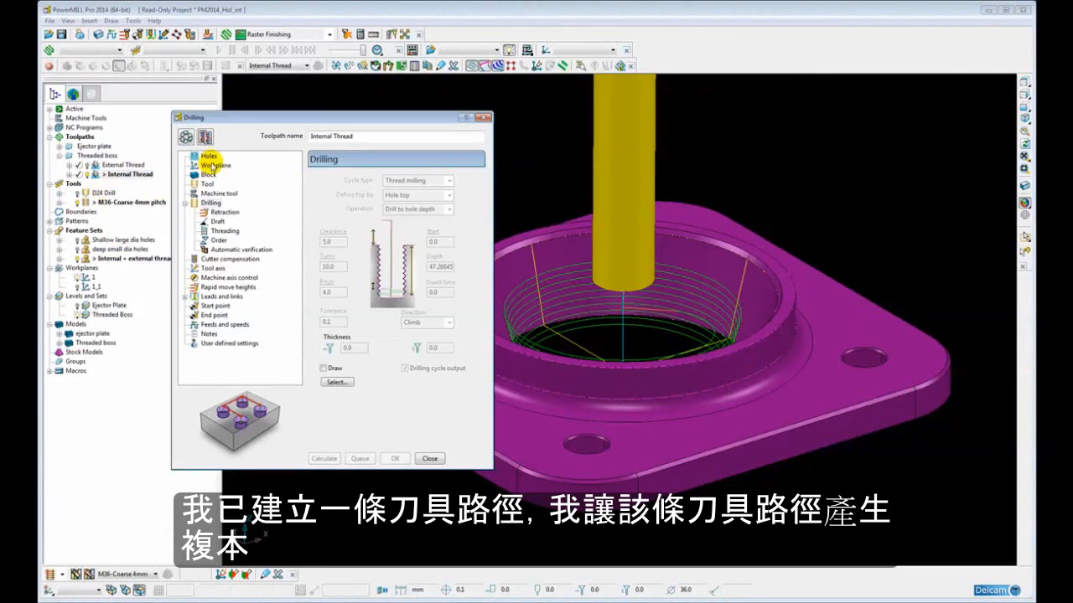
click(205, 137)
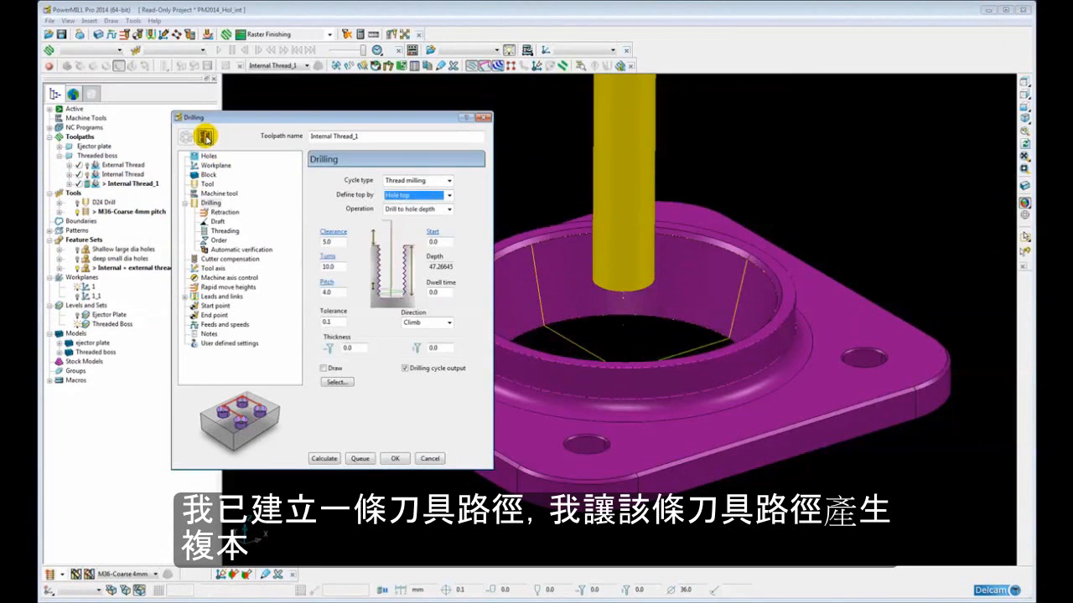
Select the Thread milling cycle type for the internal thread copy and review its draft angle and threading settings.
click(448, 180)
click(431, 271)
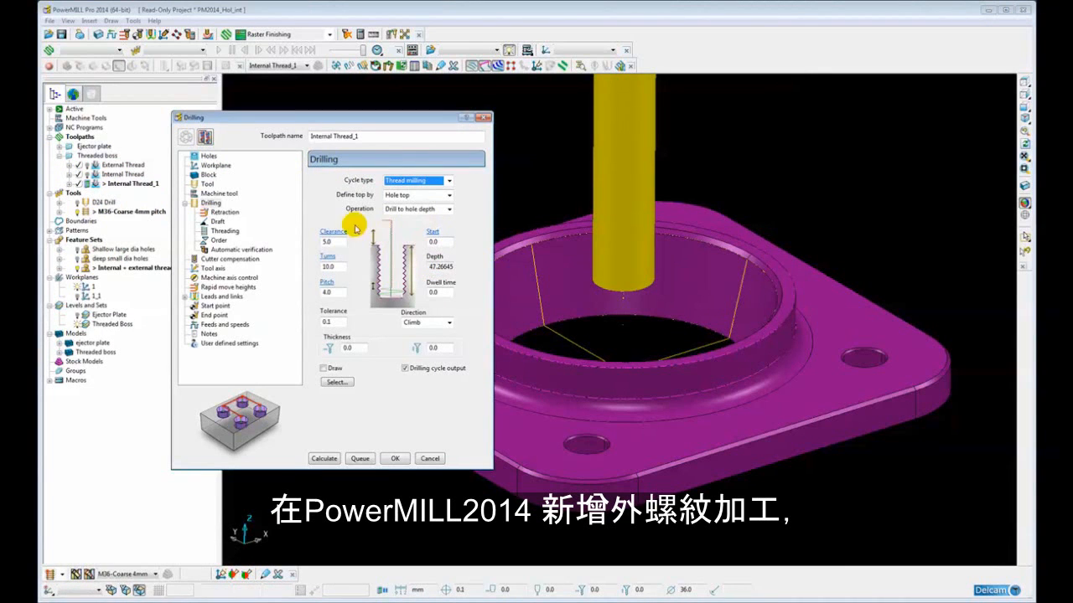
click(217, 221)
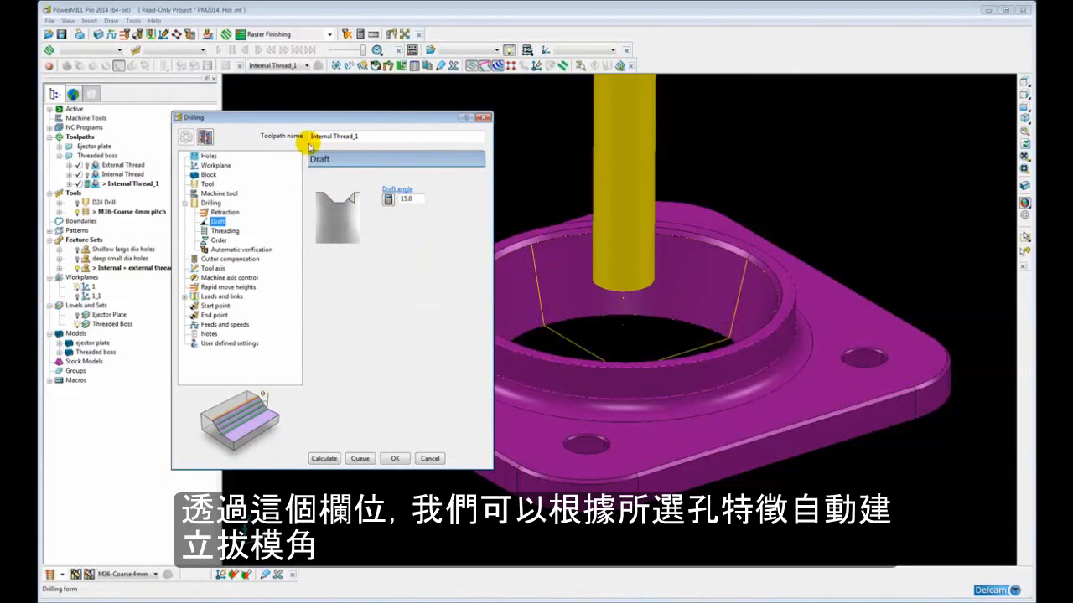
click(223, 231)
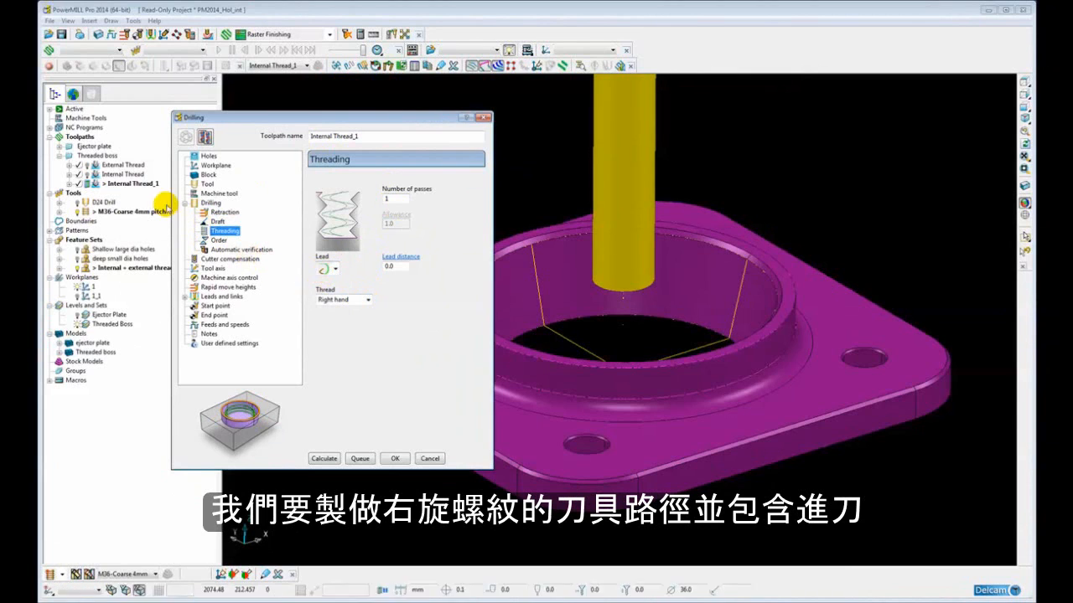
Calculate the copied internal thread toolpath with 10 turns and a 4 mm pitch, and close its settings.
click(211, 203)
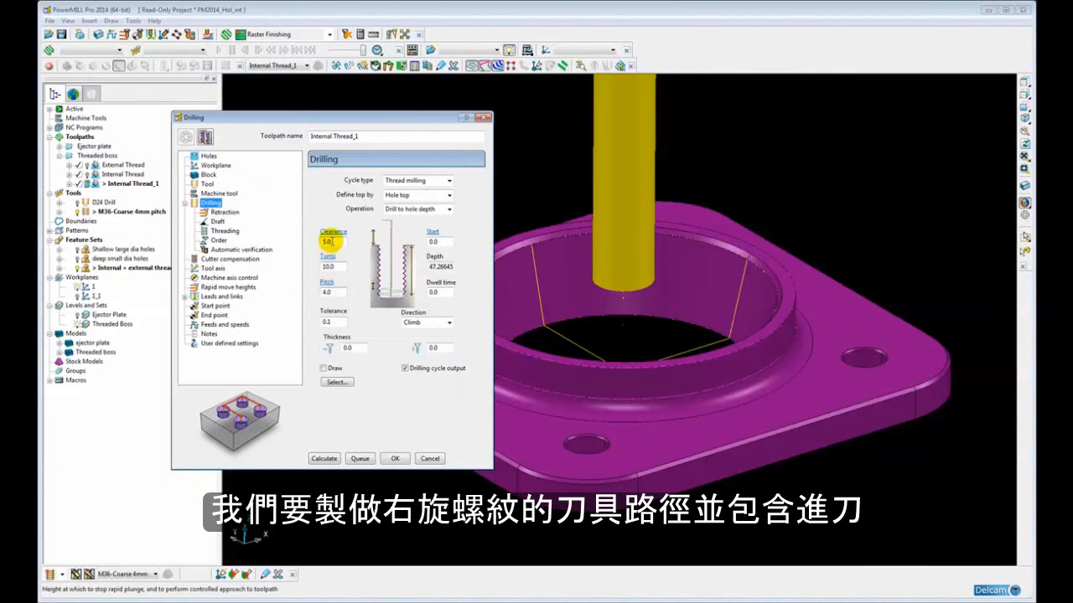
double_click(332, 265)
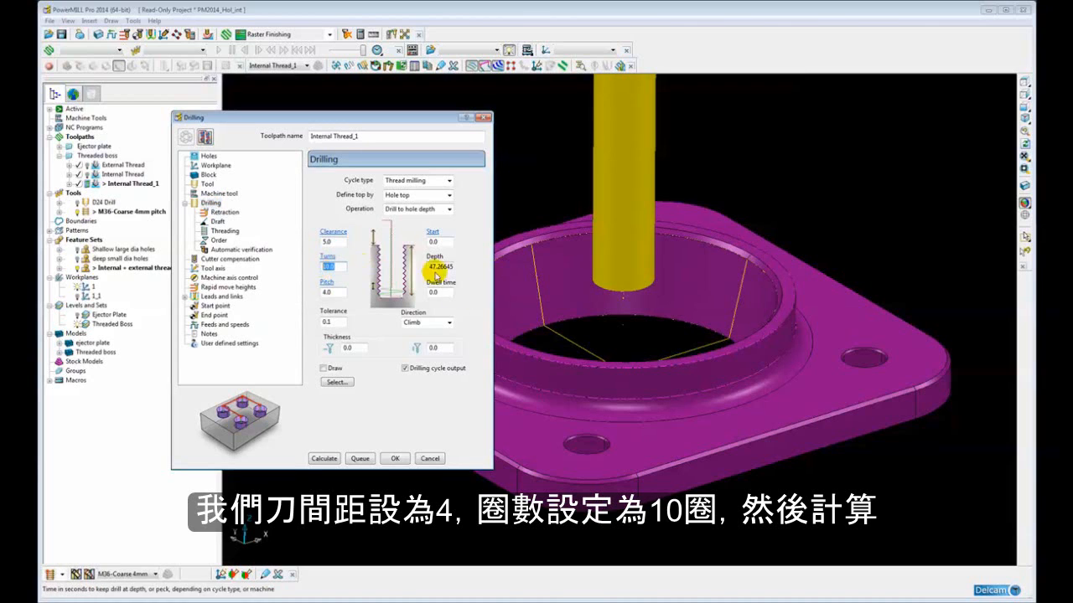
click(323, 458)
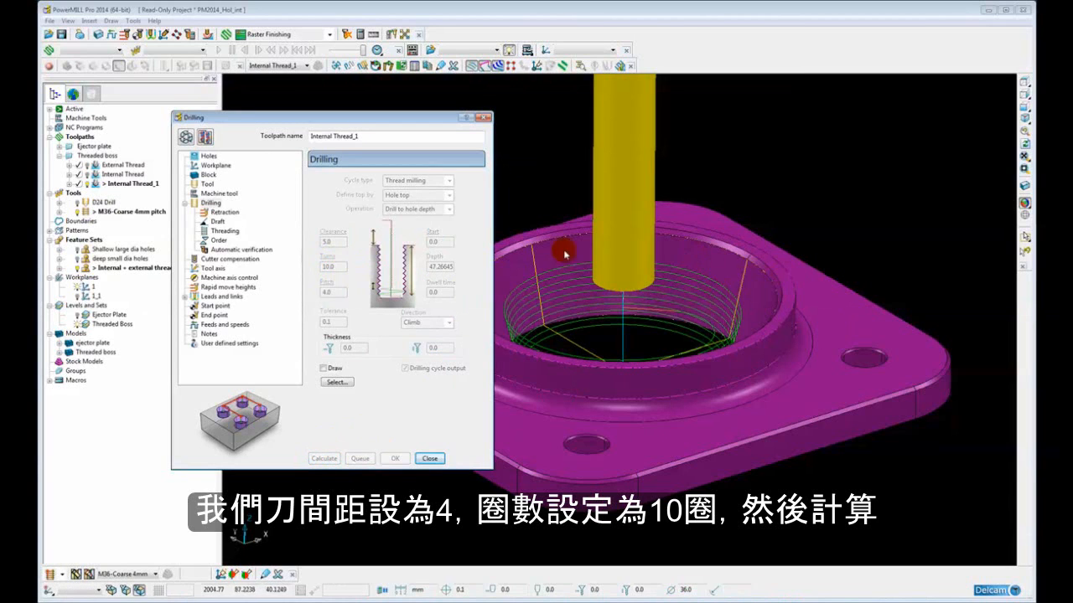
click(430, 458)
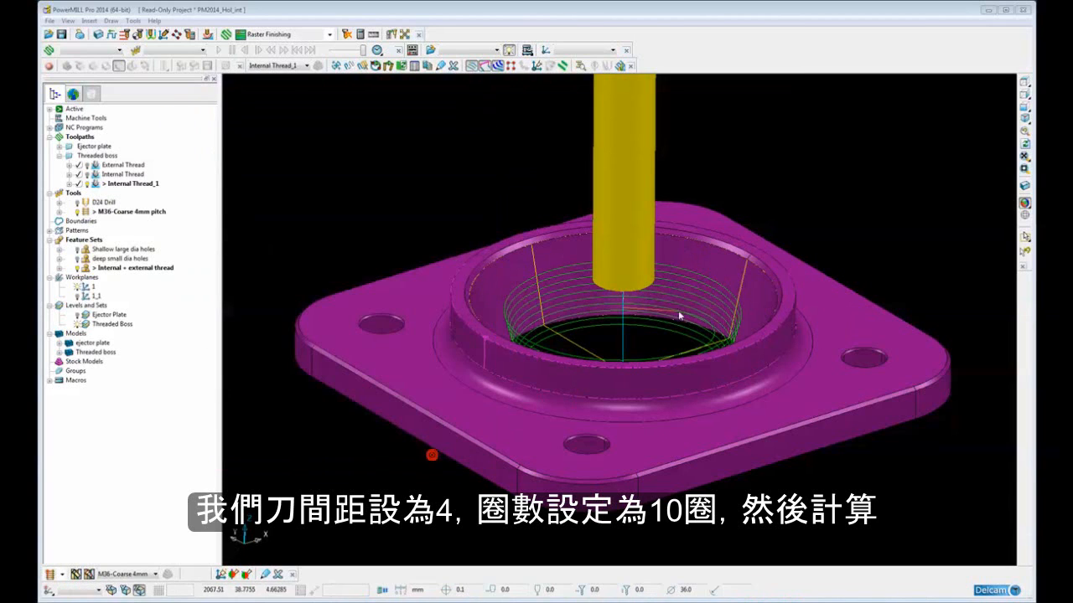
Examine the tapered internal thread toolpath from the side with the model in wireframe.
click(1023, 94)
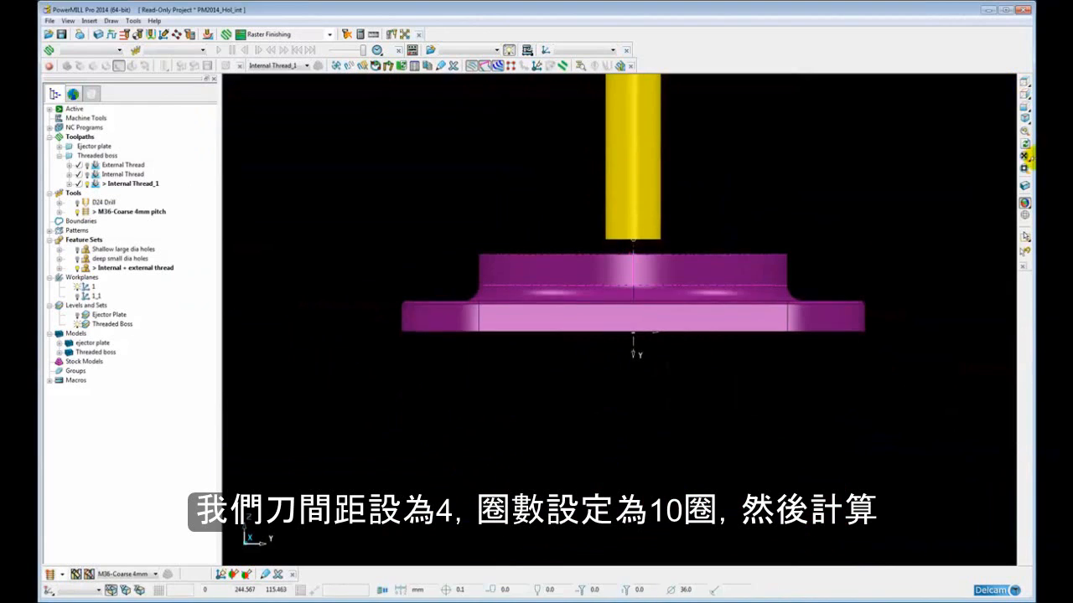
click(1024, 216)
click(1024, 204)
scroll(649, 266, up, 2)
scroll(649, 263, up, 2)
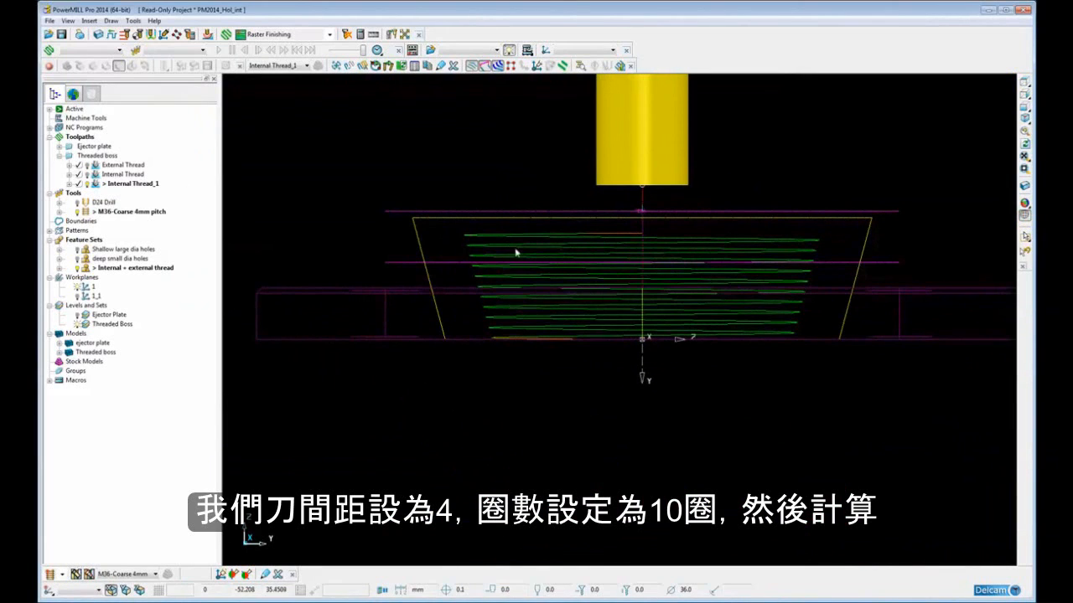
Highlight the outer boss wall and review the parameters of boss feature 4 in the Internal + external thread feature set.
click(1024, 203)
mouse_move(377, 251)
middle_down()
mouse_move(426, 268)
mouse_move(557, 267)
mouse_move(476, 311)
mouse_move(441, 291)
mouse_move(475, 316)
middle_up()
click(462, 325)
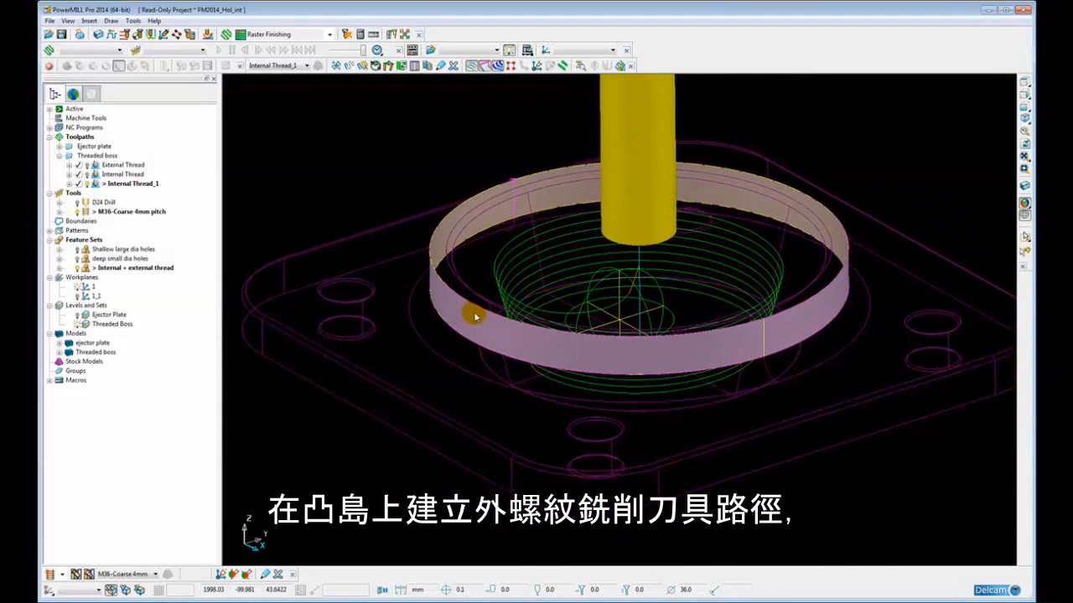
middle_drag(471, 247, 474, 241)
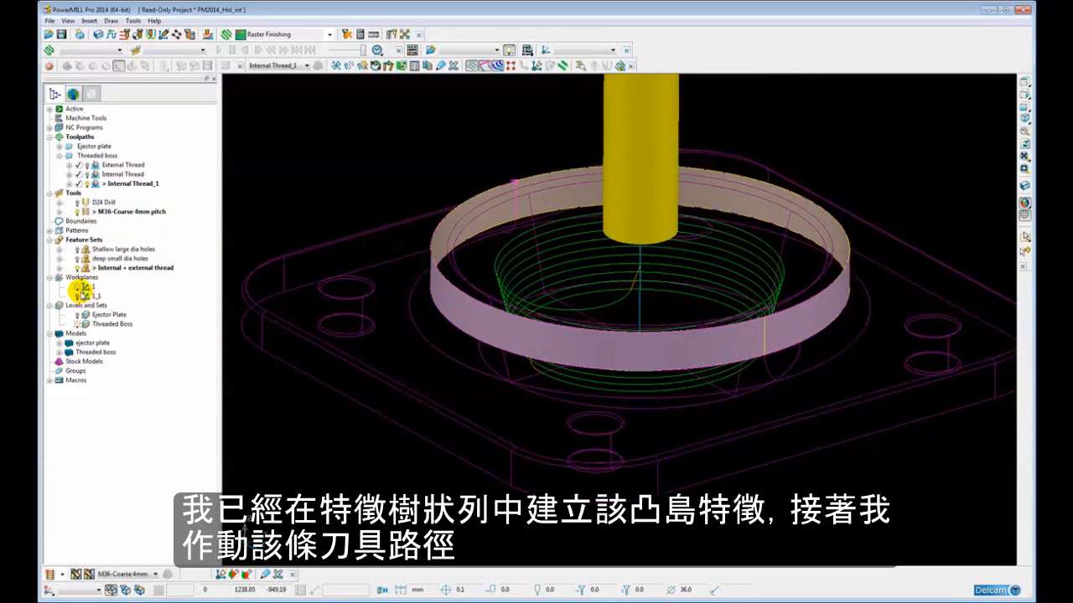
click(59, 268)
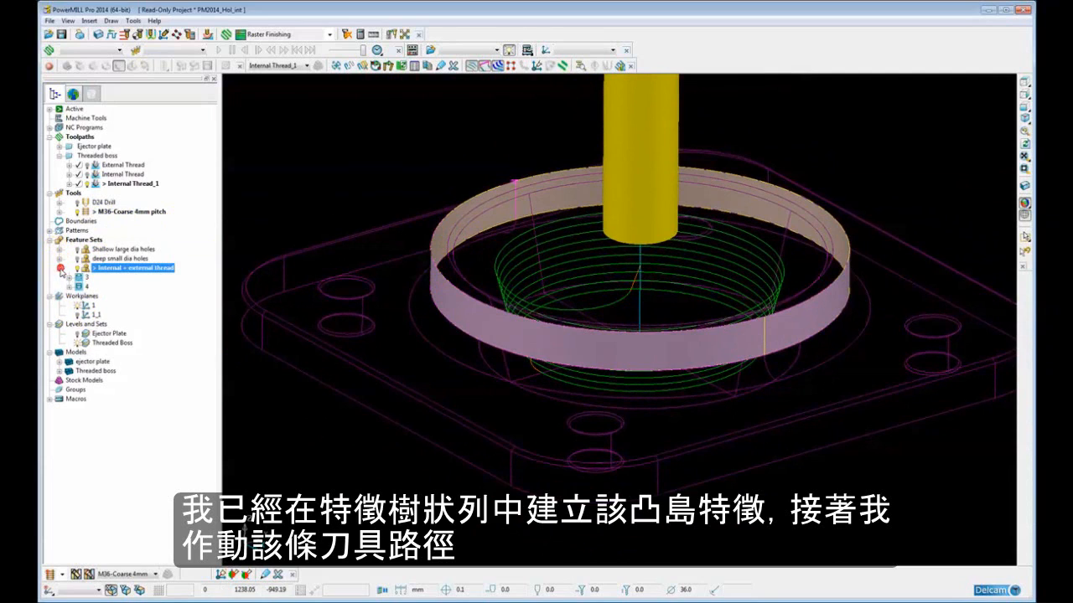
click(69, 287)
click(79, 288)
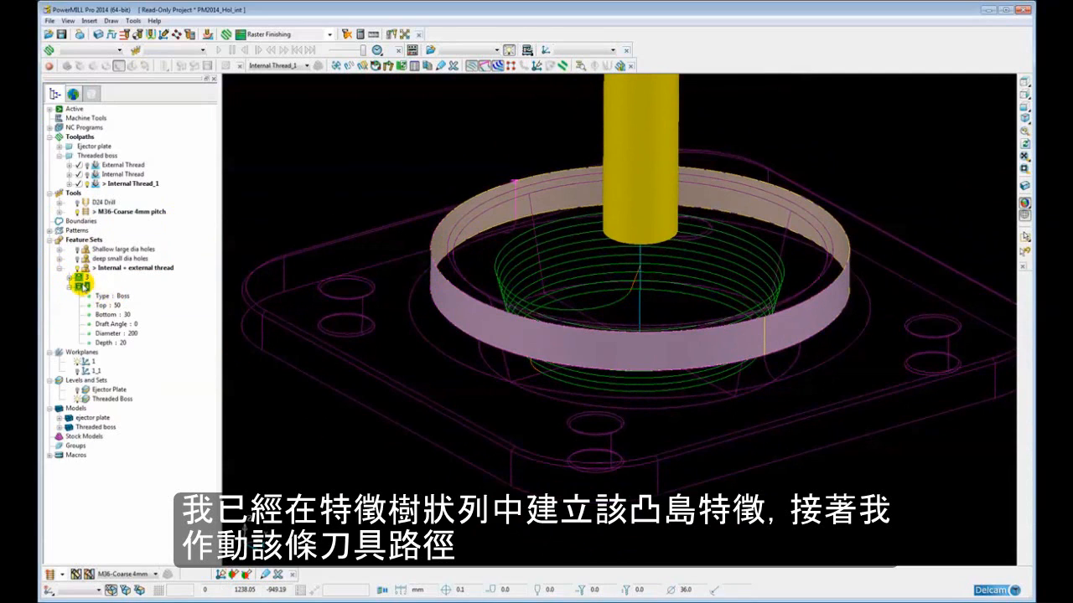
click(72, 287)
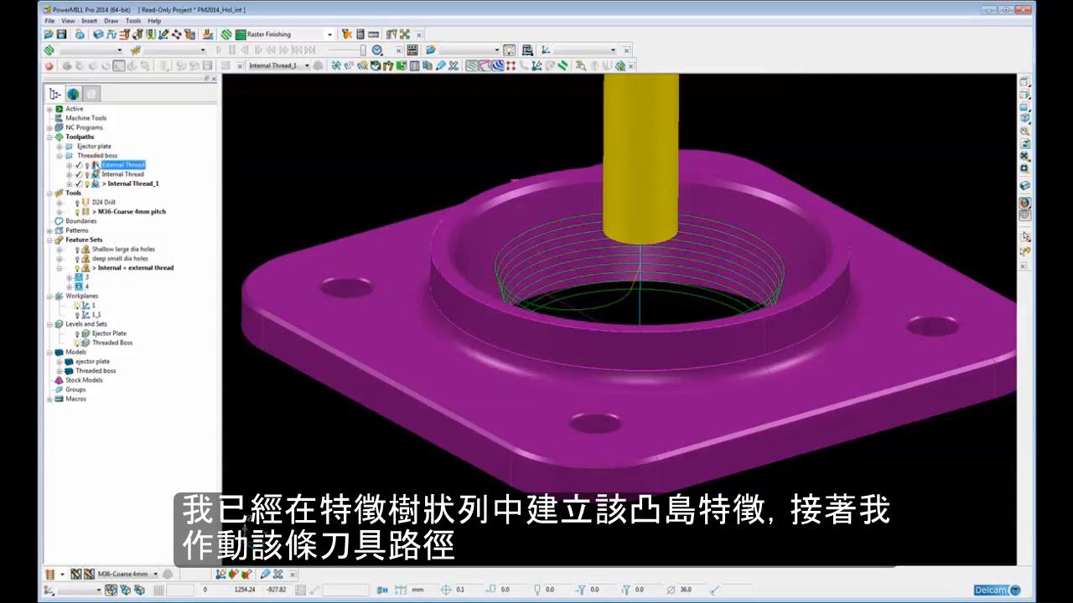
Activate the External Thread toolpath and create an editable copy of it from its settings.
double_click(94, 165)
right_click(94, 165)
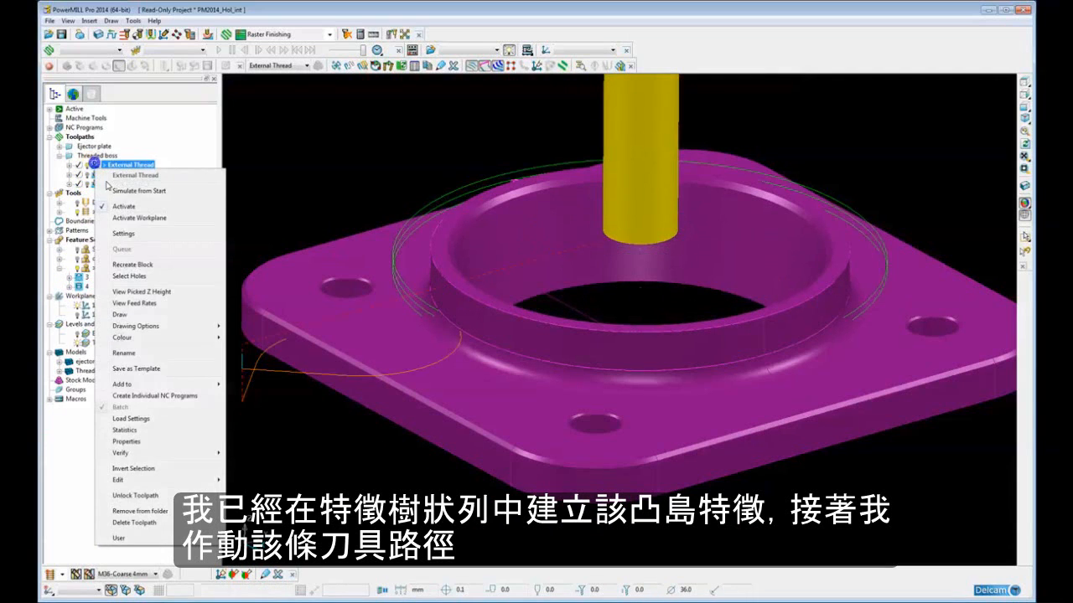
click(123, 233)
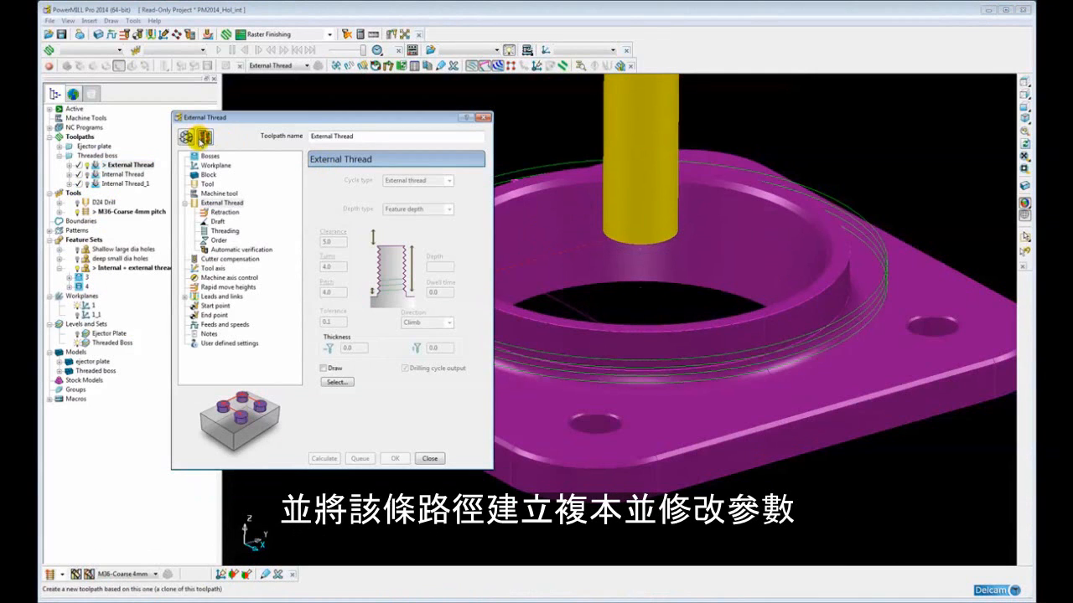
click(206, 137)
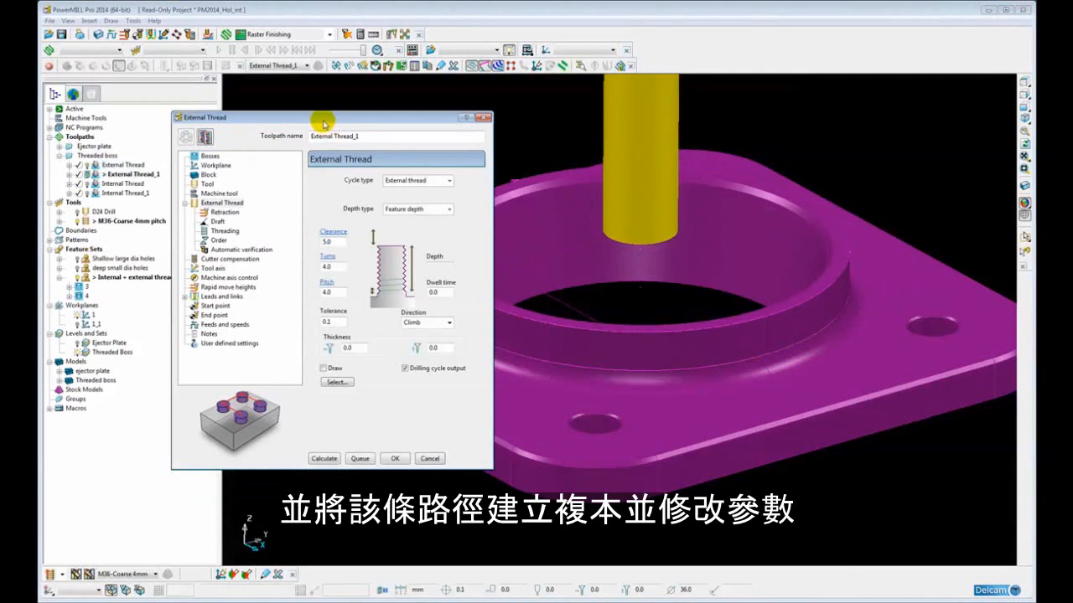
Select the External thread cycle type for the copied toolpath and review its draft angle setting.
click(409, 176)
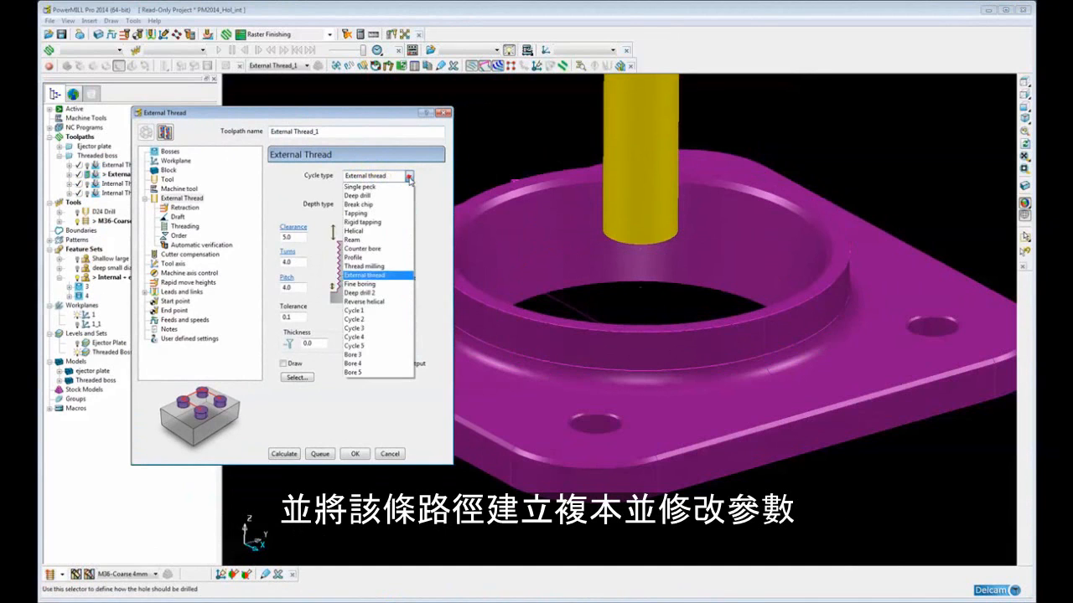
click(381, 277)
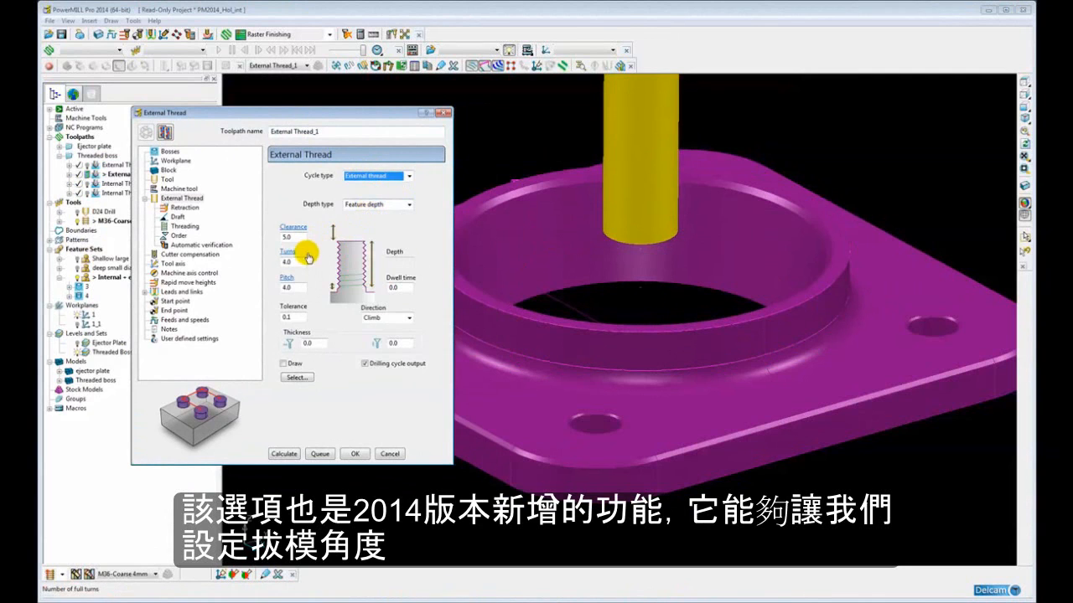
click(178, 217)
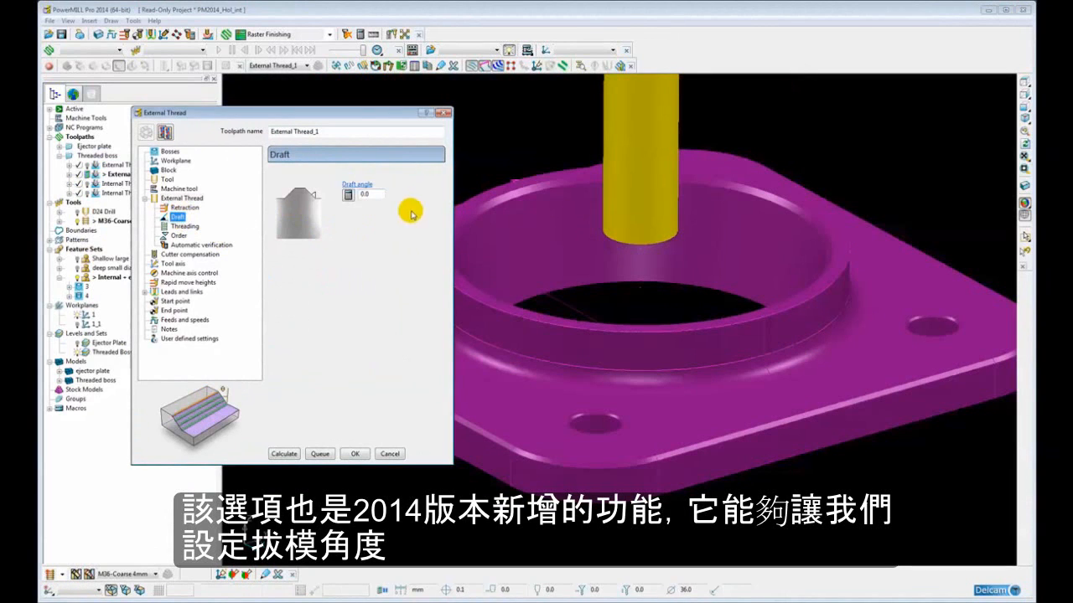
Calculate the copied external thread toolpath with 4 turns and a 4 mm pitch, close its settings and inspect the result around the boss.
click(199, 198)
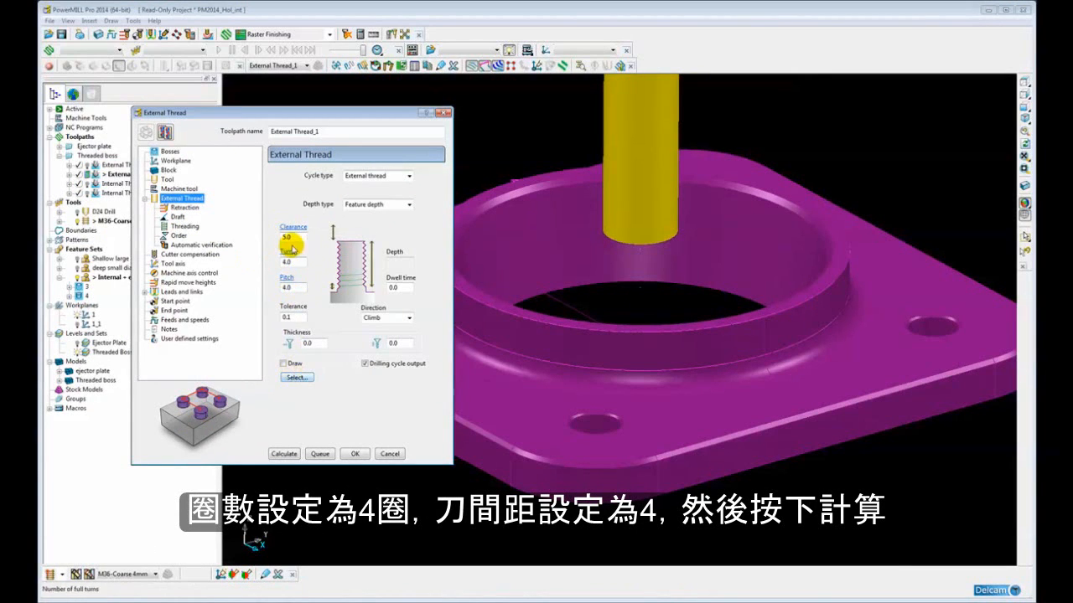
click(285, 455)
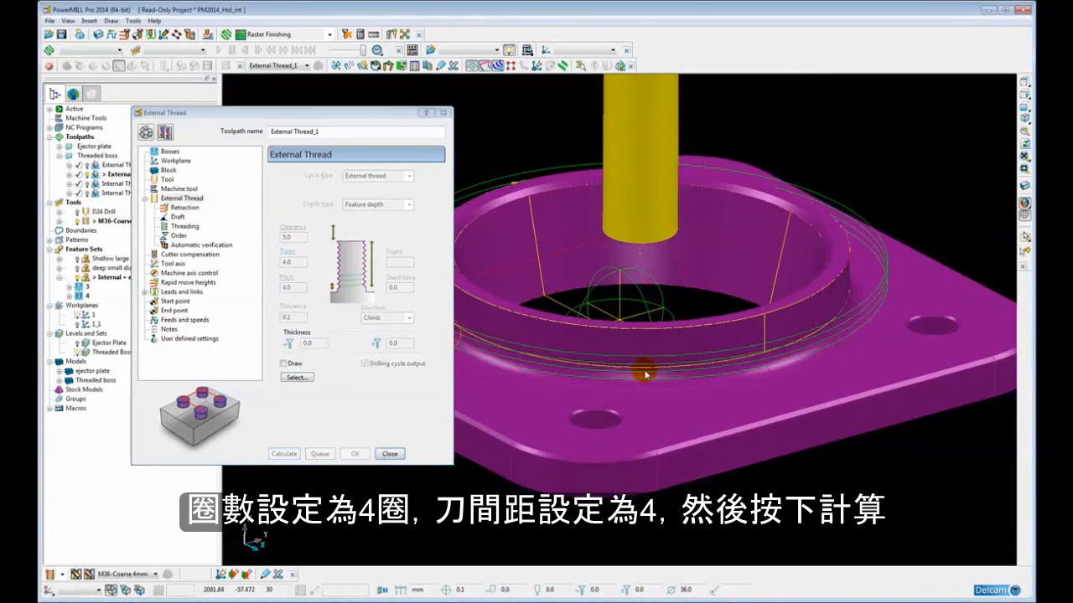
click(390, 454)
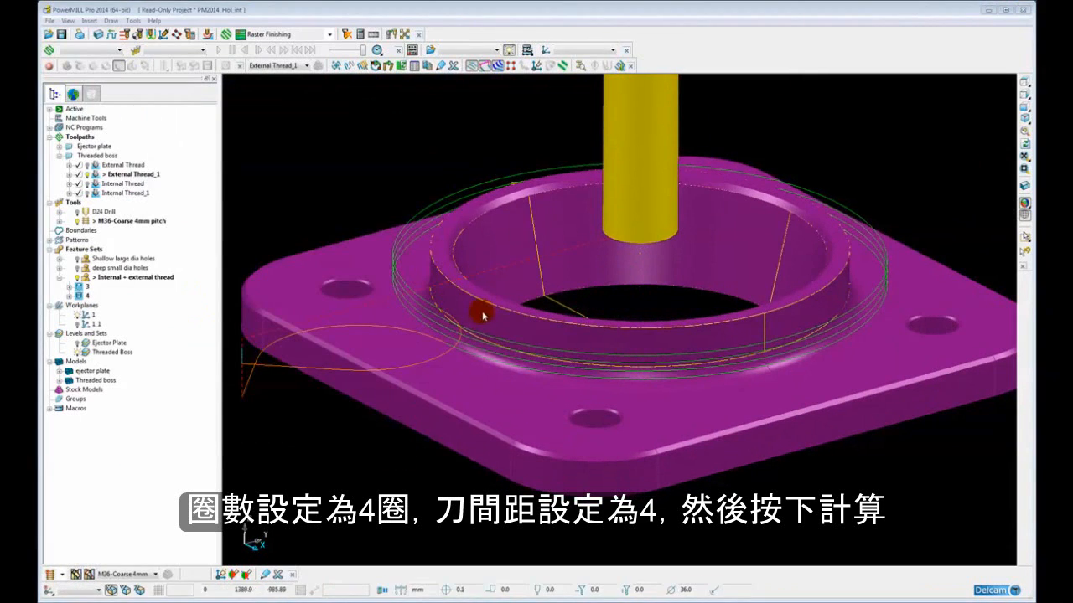
scroll(481, 318, down, 3)
mouse_move(484, 334)
middle_down()
mouse_move(572, 327)
mouse_move(495, 354)
mouse_move(586, 293)
middle_up()
mouse_move(479, 268)
middle_down()
mouse_move(503, 270)
mouse_move(498, 304)
mouse_move(578, 237)
middle_up()
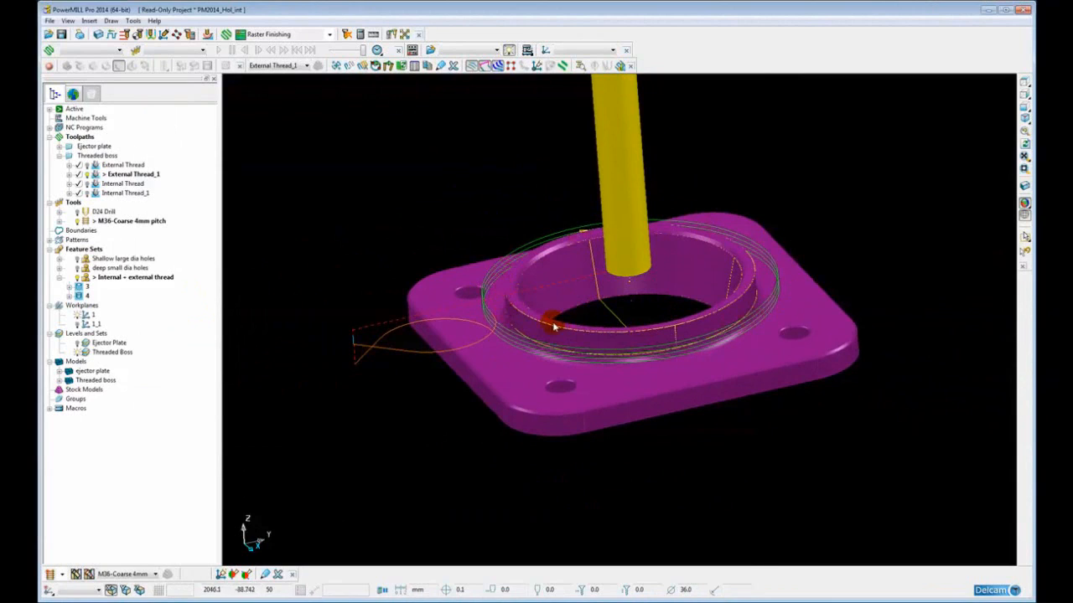